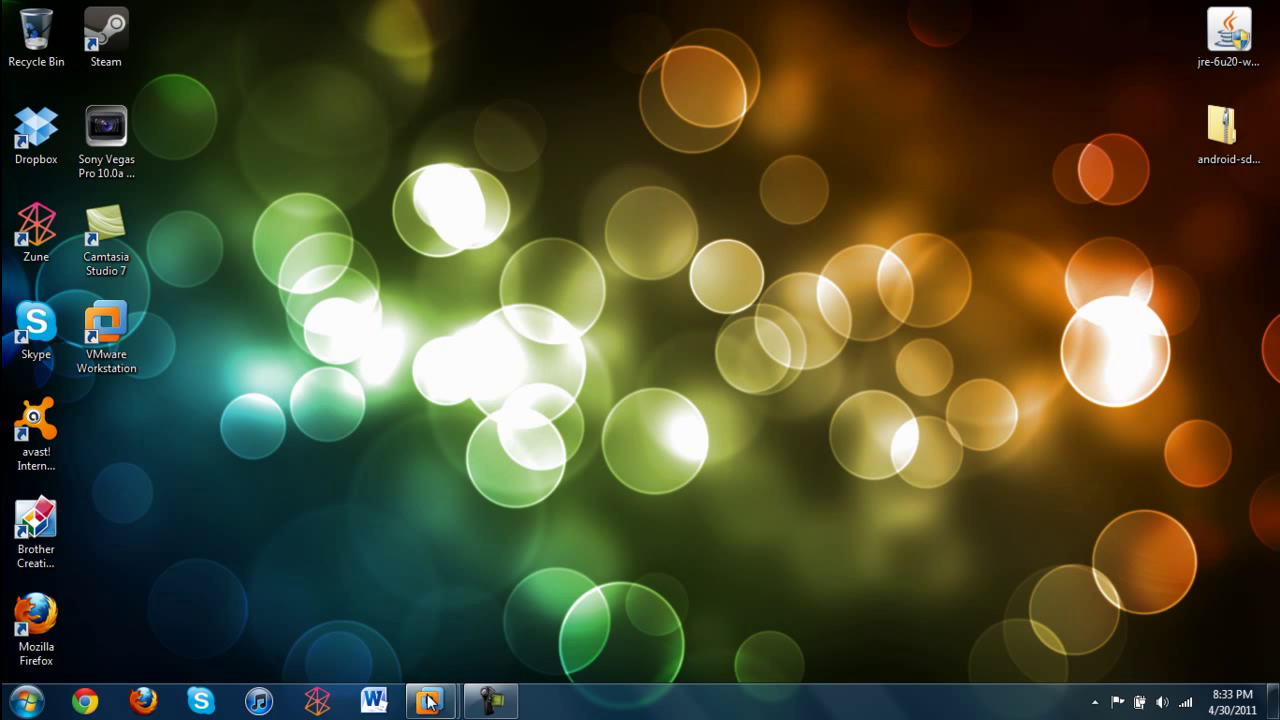
Switch to the Mac OS Snow Leopard virtual machine in VMware Workstation, maximize its window, and show the guest in full screen.
mouse_move(430, 700)
left_click(490, 634)
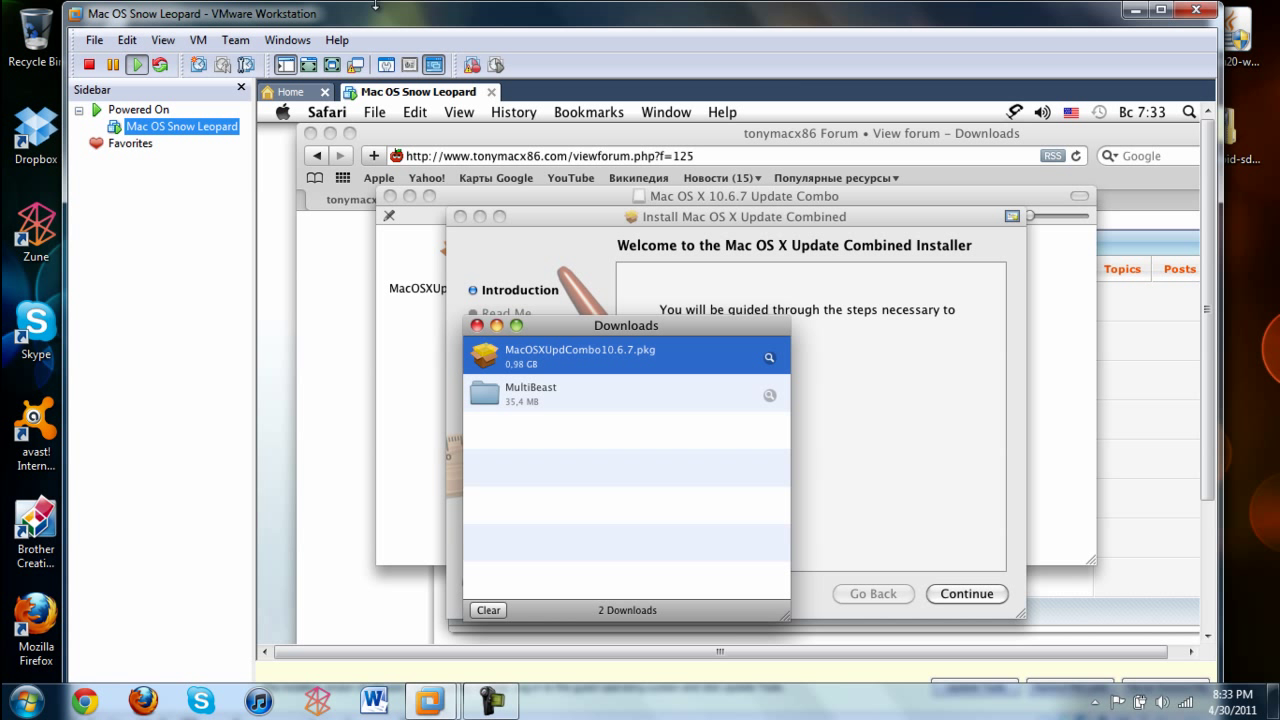
mouse_move(377, 28)
left_mouse_down()
mouse_move(415, 600)
mouse_move(410, 413)
mouse_move(330, 74)
mouse_move(362, 32)
left_mouse_up()
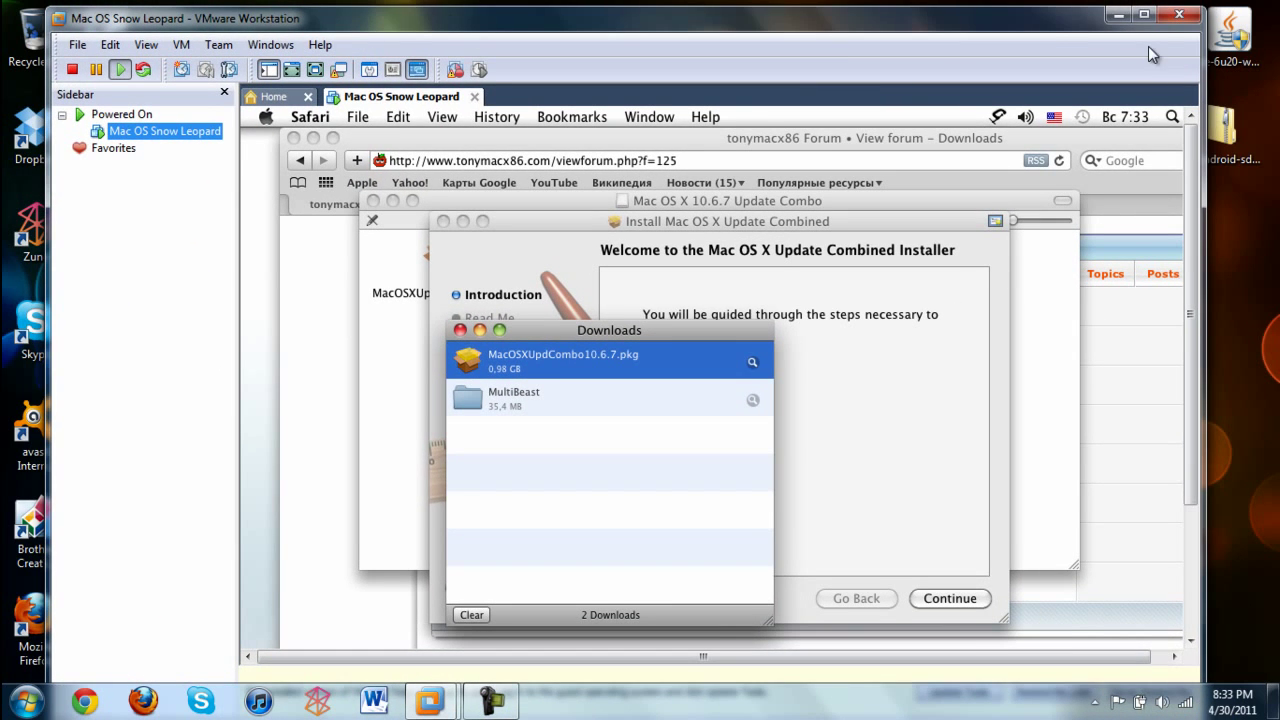
left_click(1144, 17)
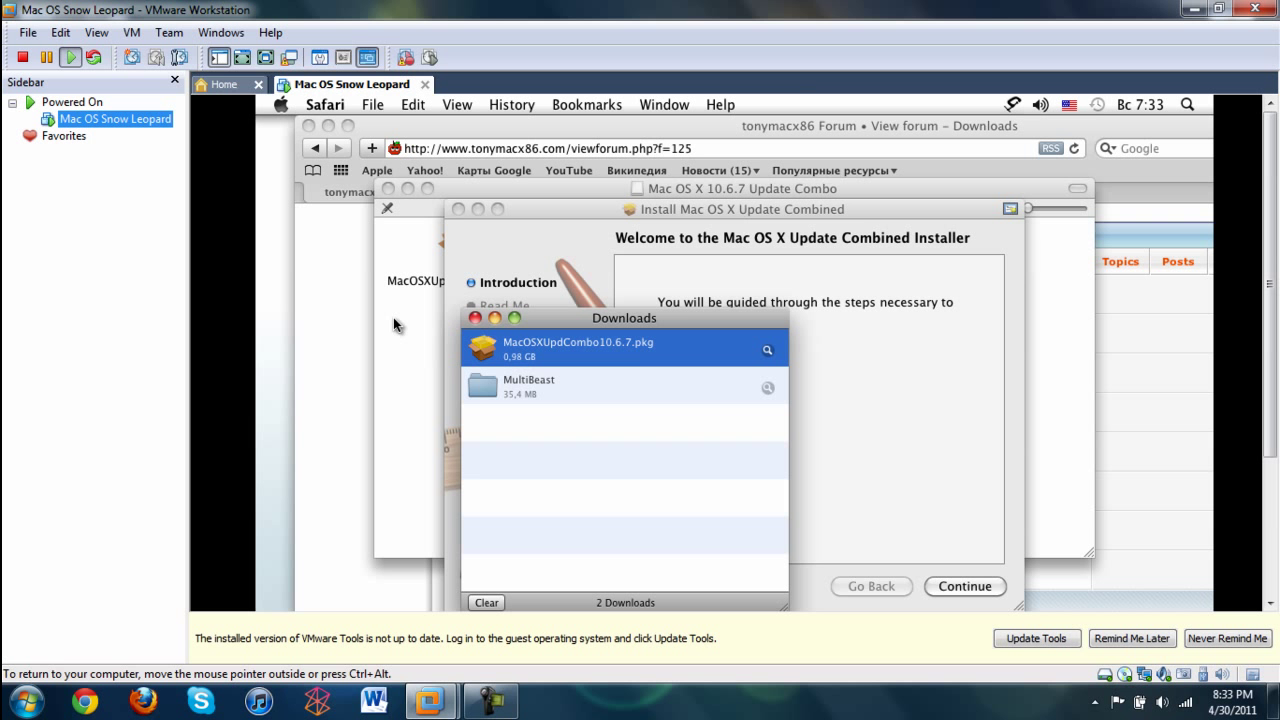
left_click(132, 32)
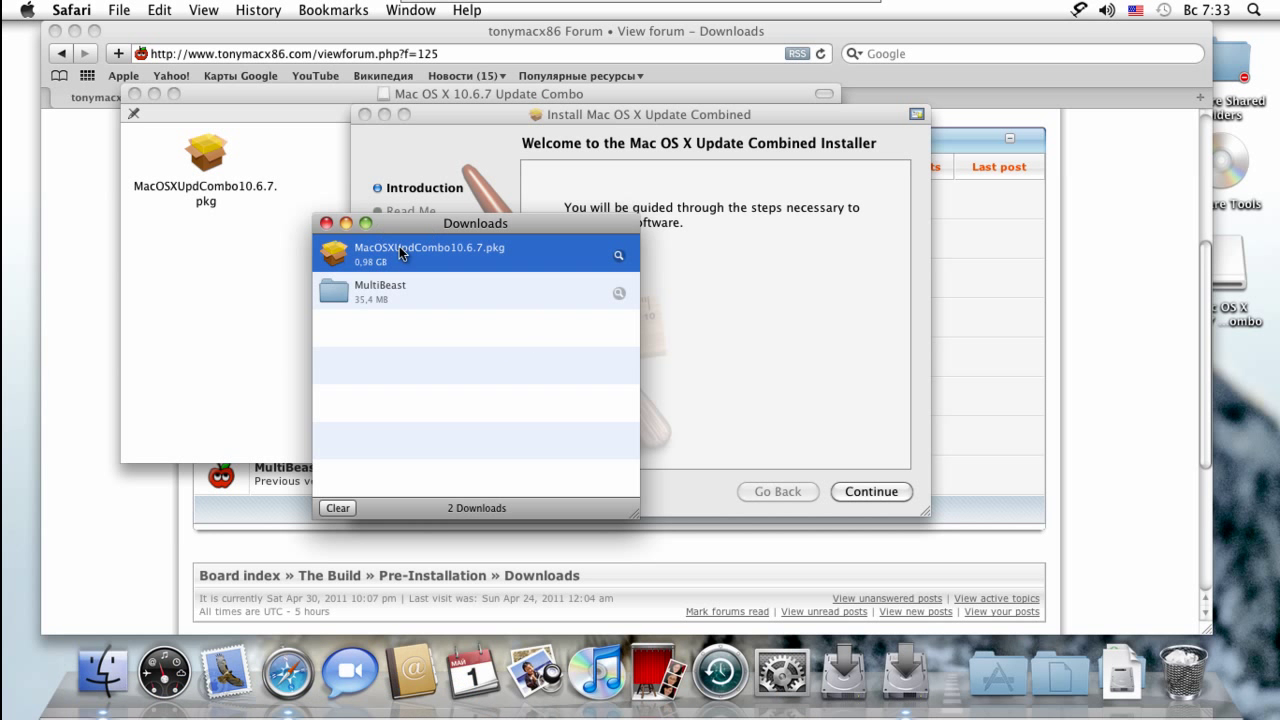
Close the Safari Downloads window and the open Mac OS X Update Combined installer.
left_click(326, 224)
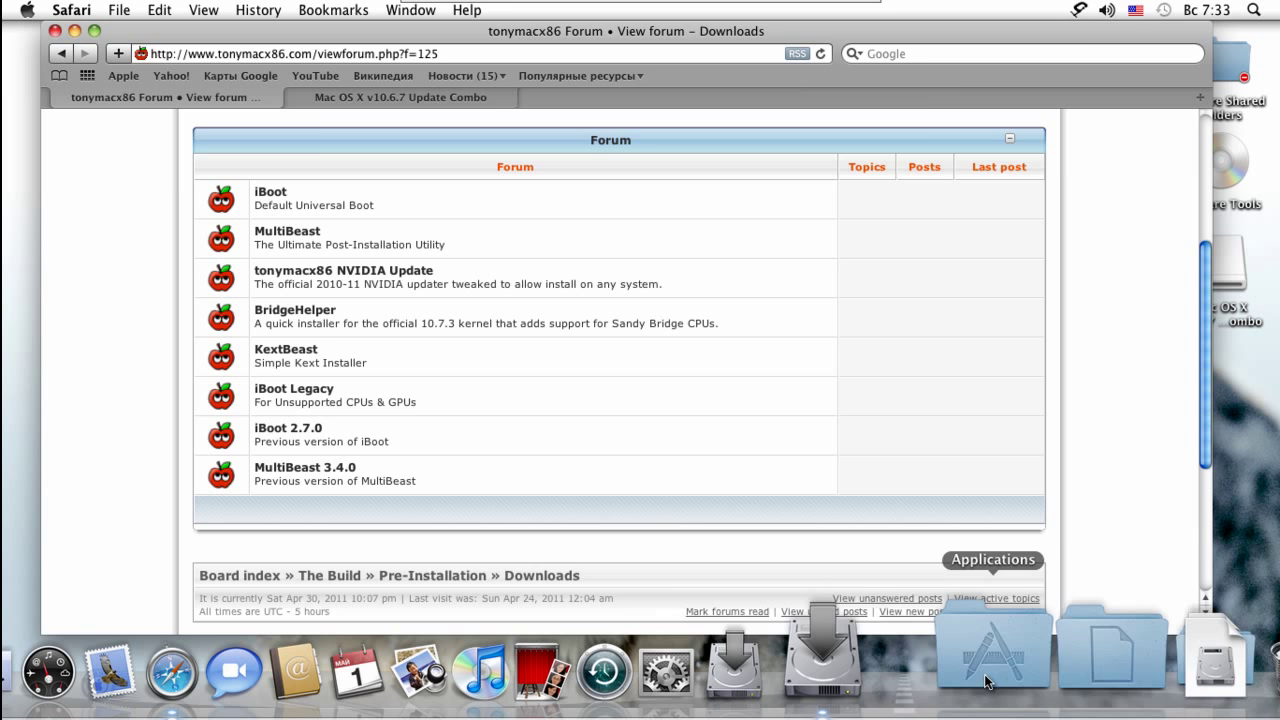
left_click(822, 655)
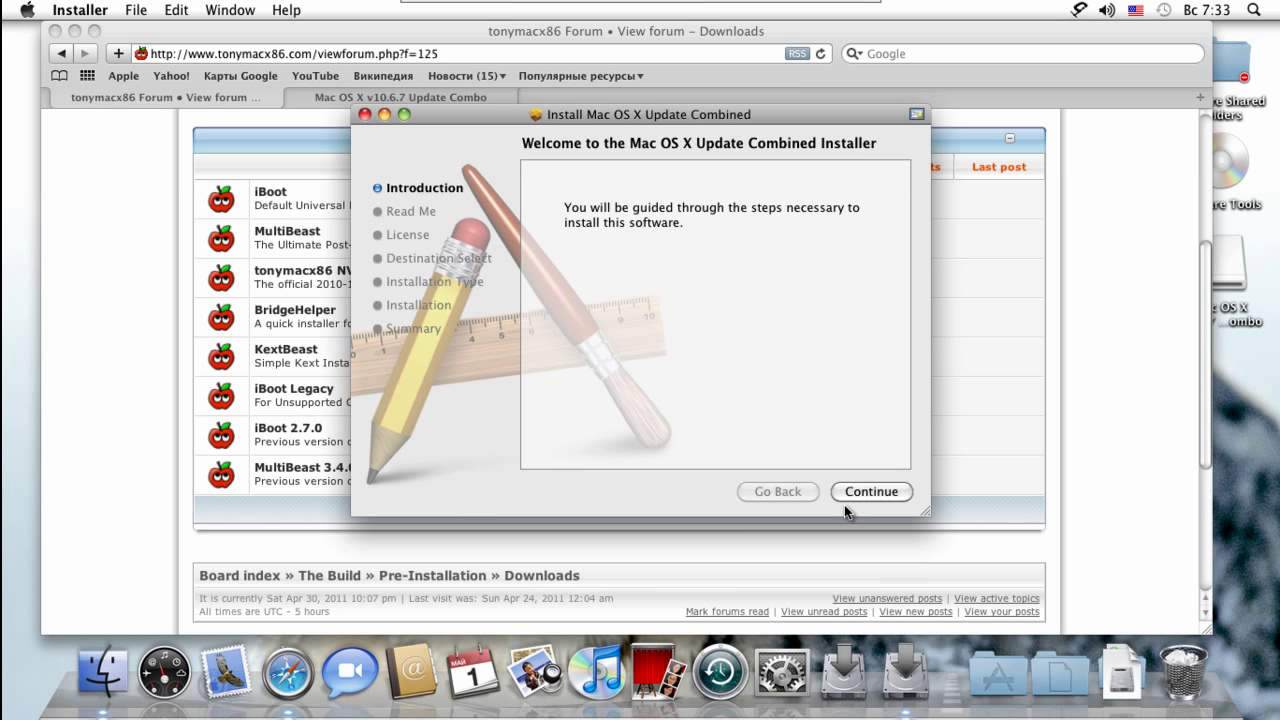
left_click(364, 114)
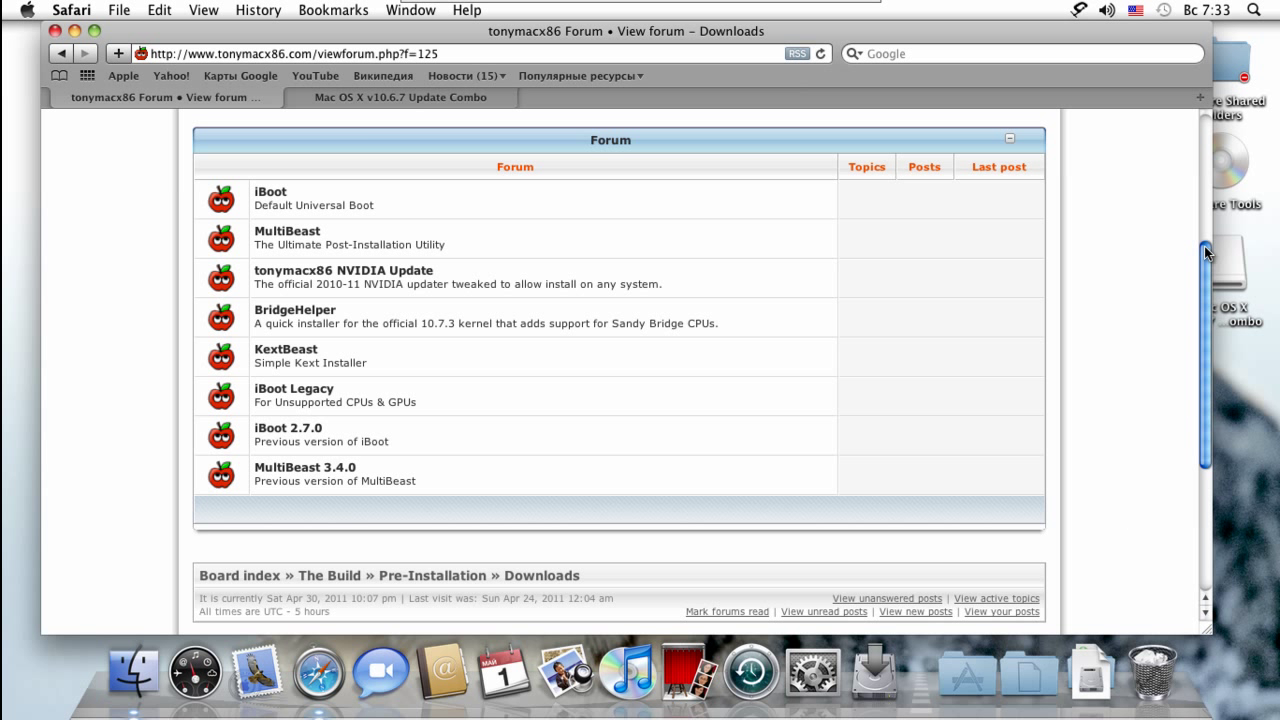
Go to tonymacx86.com and open its Downloads section to view the forum list.
left_click_drag(1205, 248, 1199, 104)
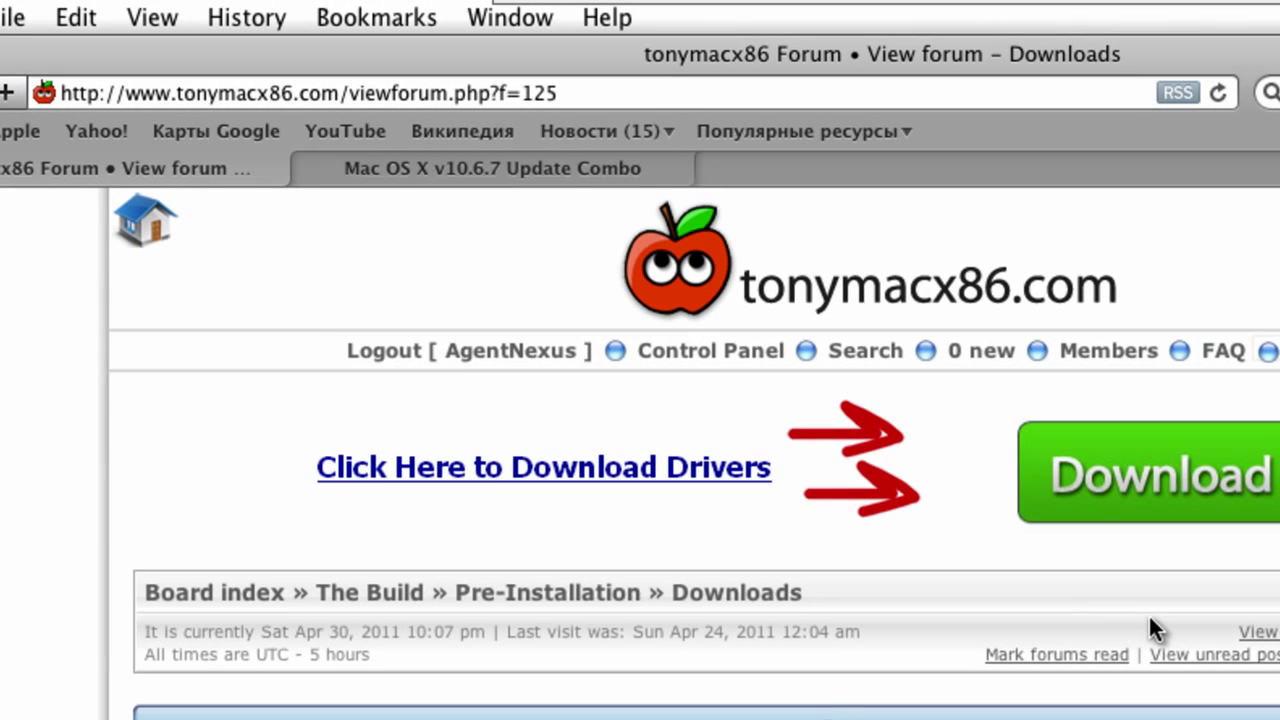
scroll(829, 604, "down", 3)
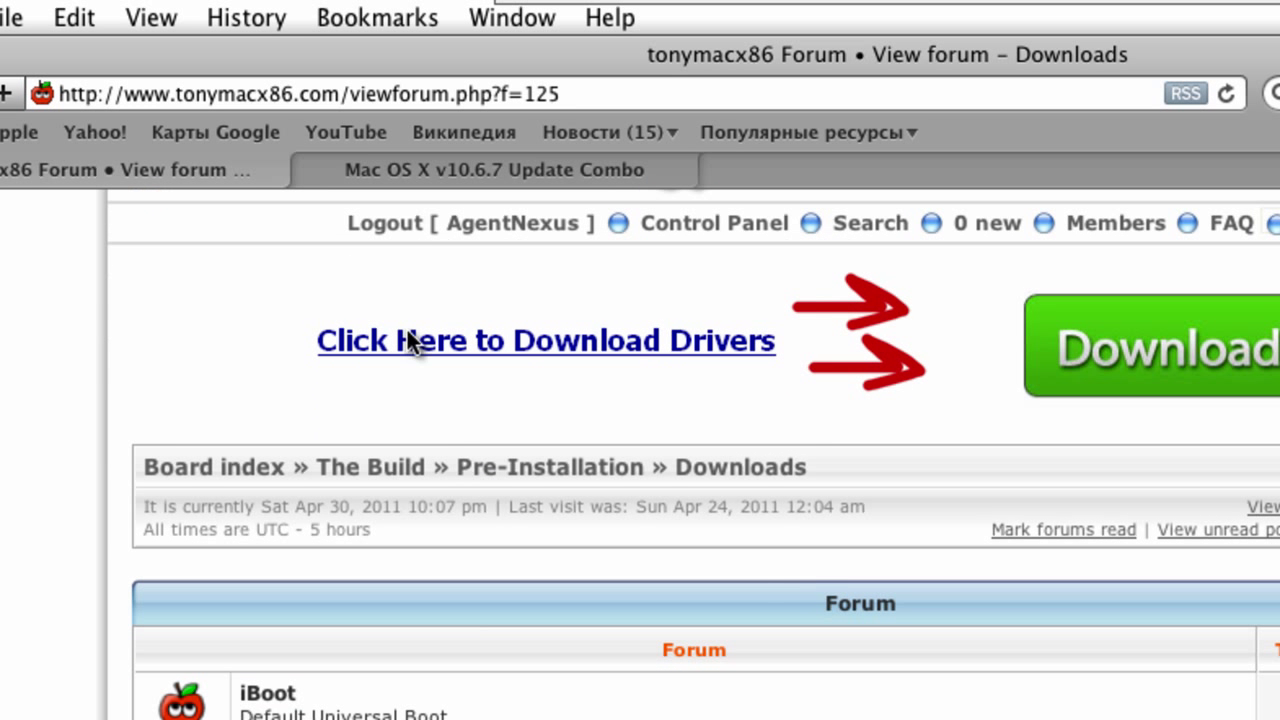
left_click(276, 84)
type("tony")
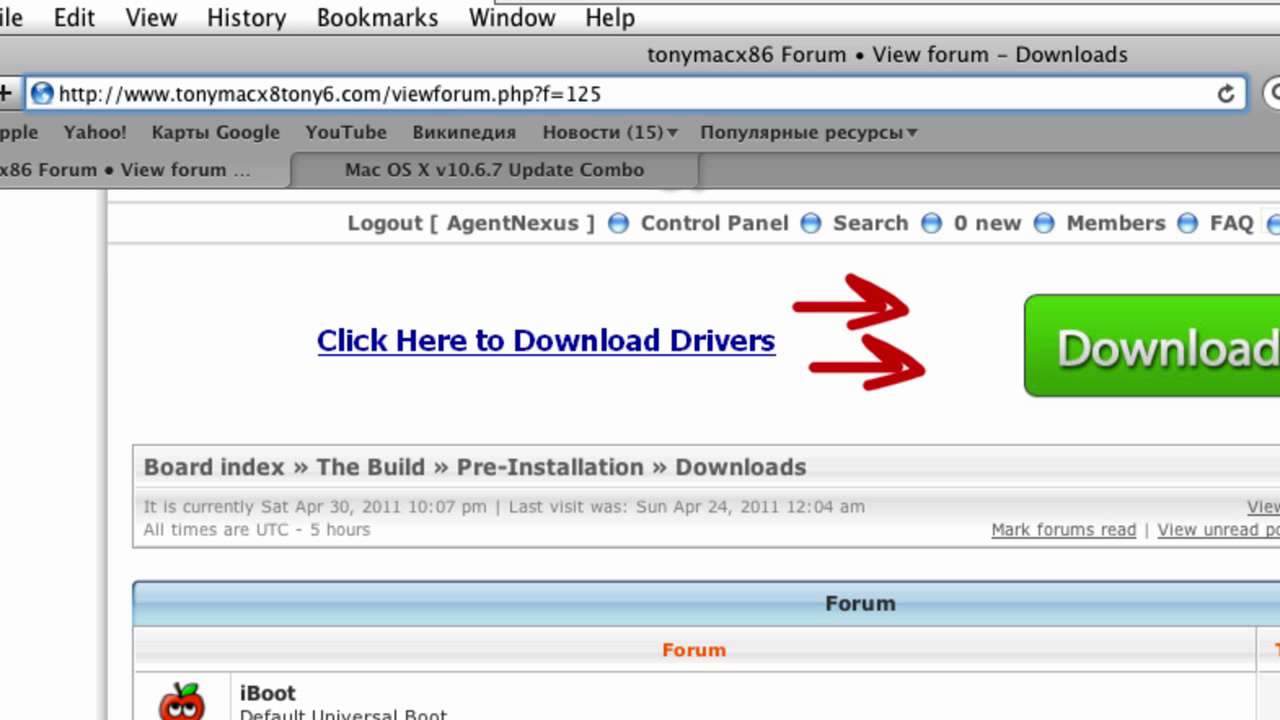
key("super+a")
type("tonymacx86.com/")
key("Return")
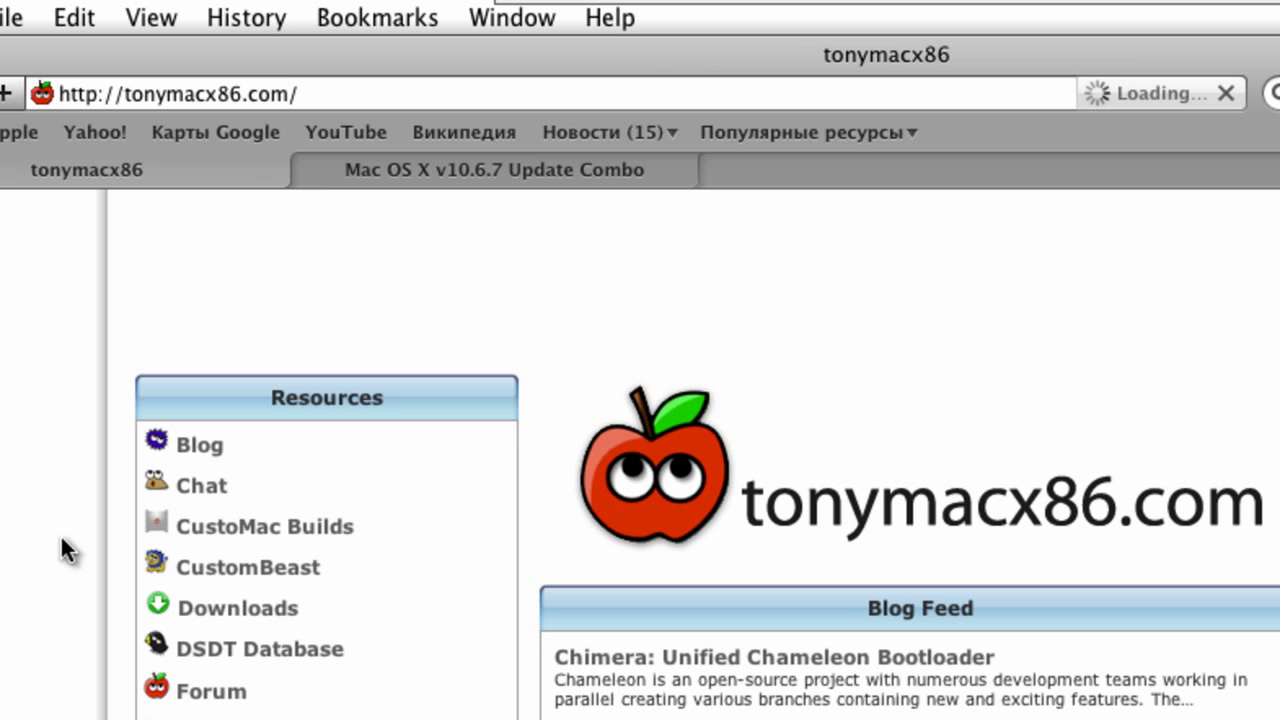
left_click(208, 609)
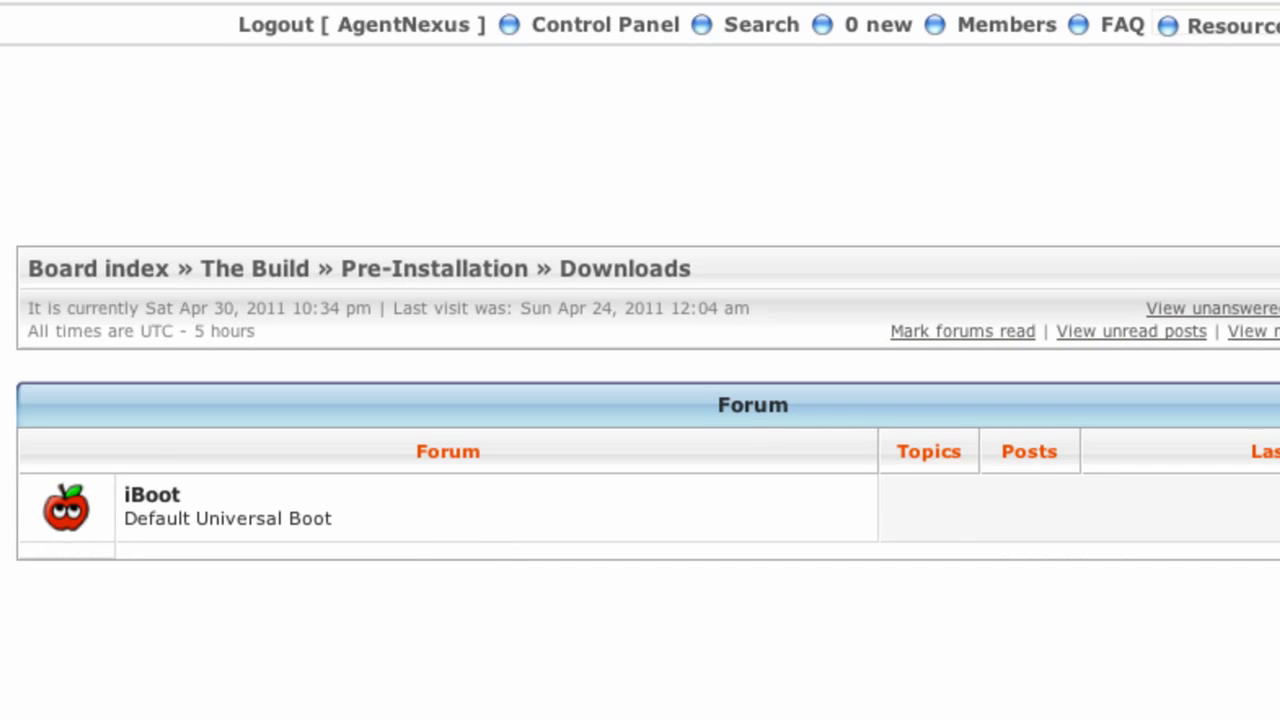
scroll(49, 317, "down", 3)
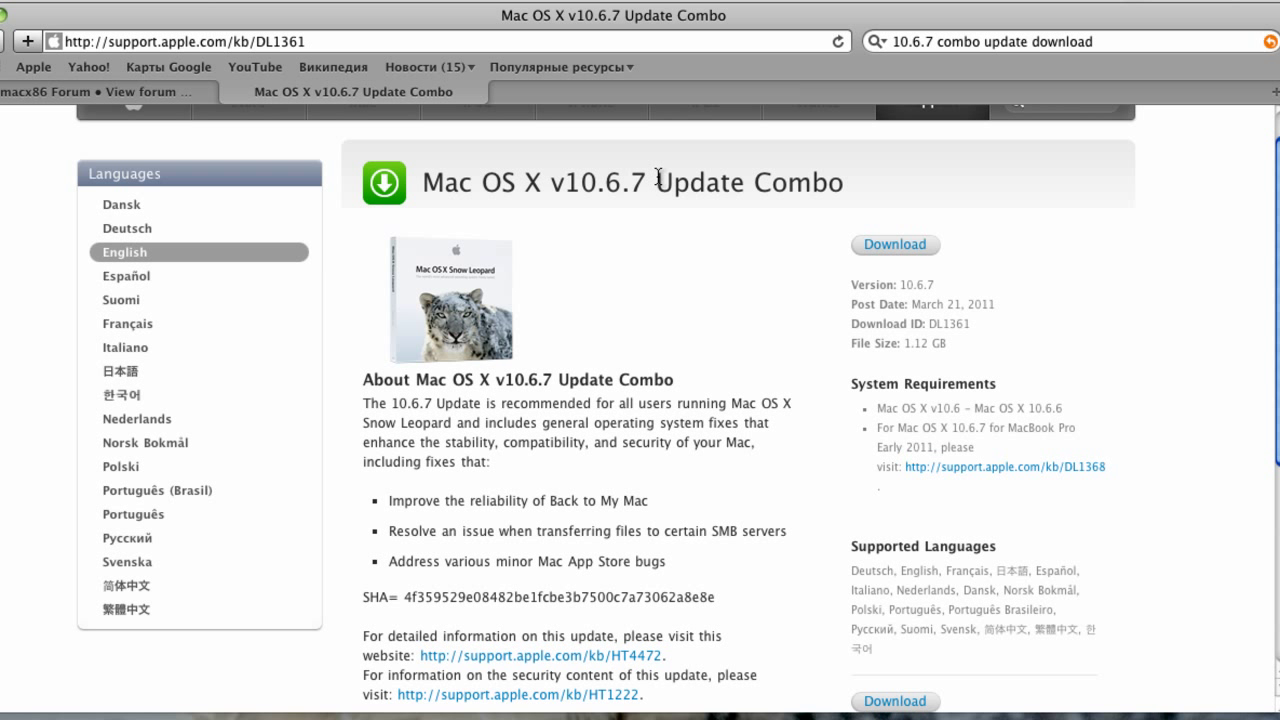
double_click(719, 195)
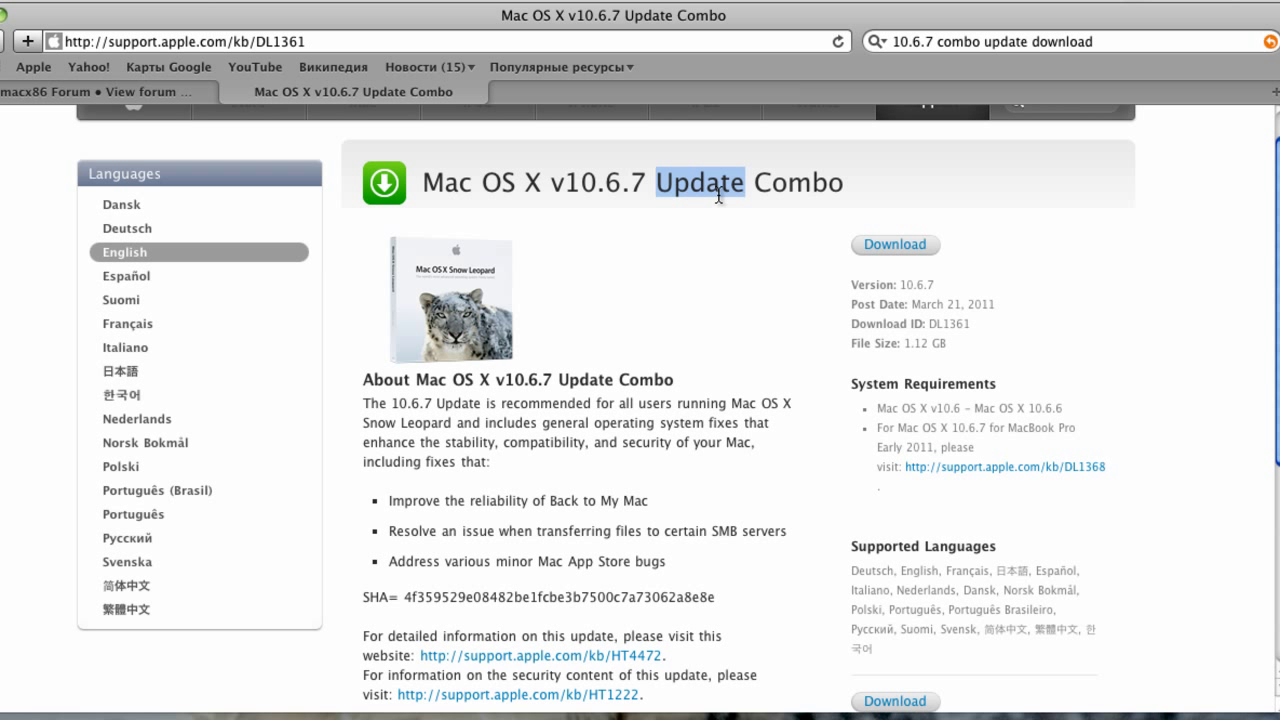
left_click(771, 216)
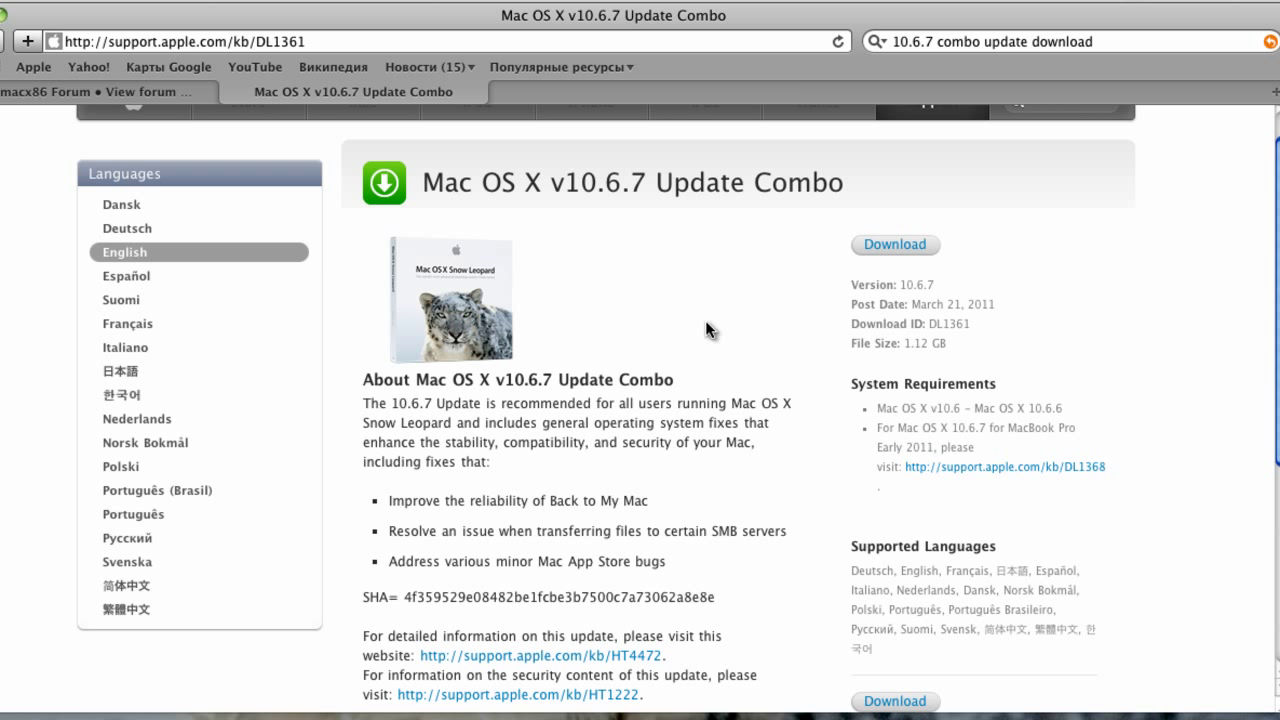
key("super+d")
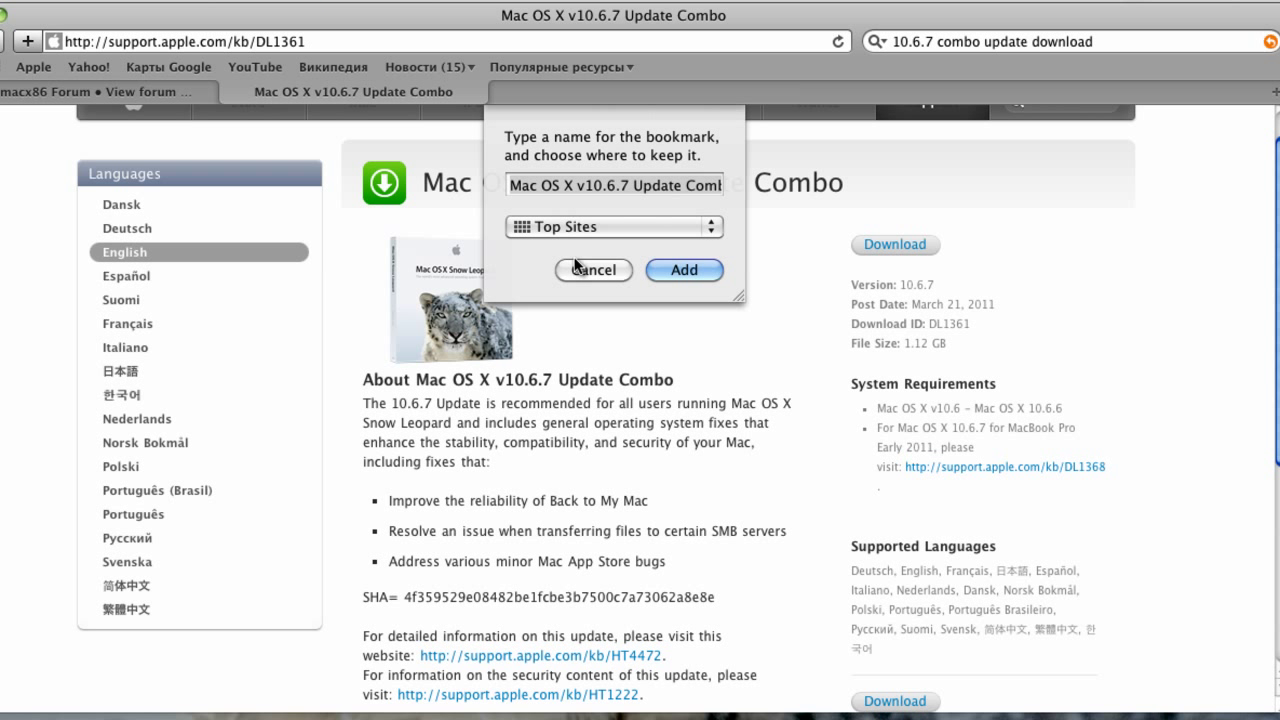
left_click(583, 266)
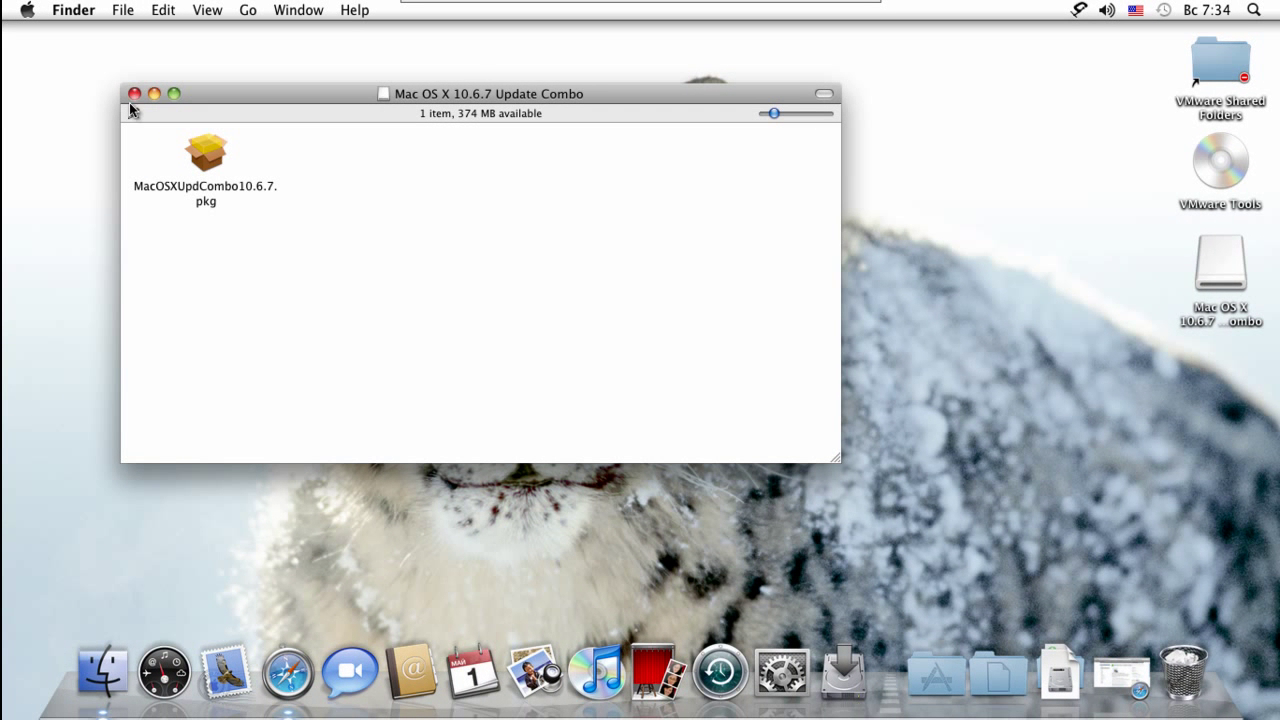
Close the Mac OS X 10.6.7 Update Combo window and move the MultiBeast folder from Downloads onto the desktop.
left_click(134, 94)
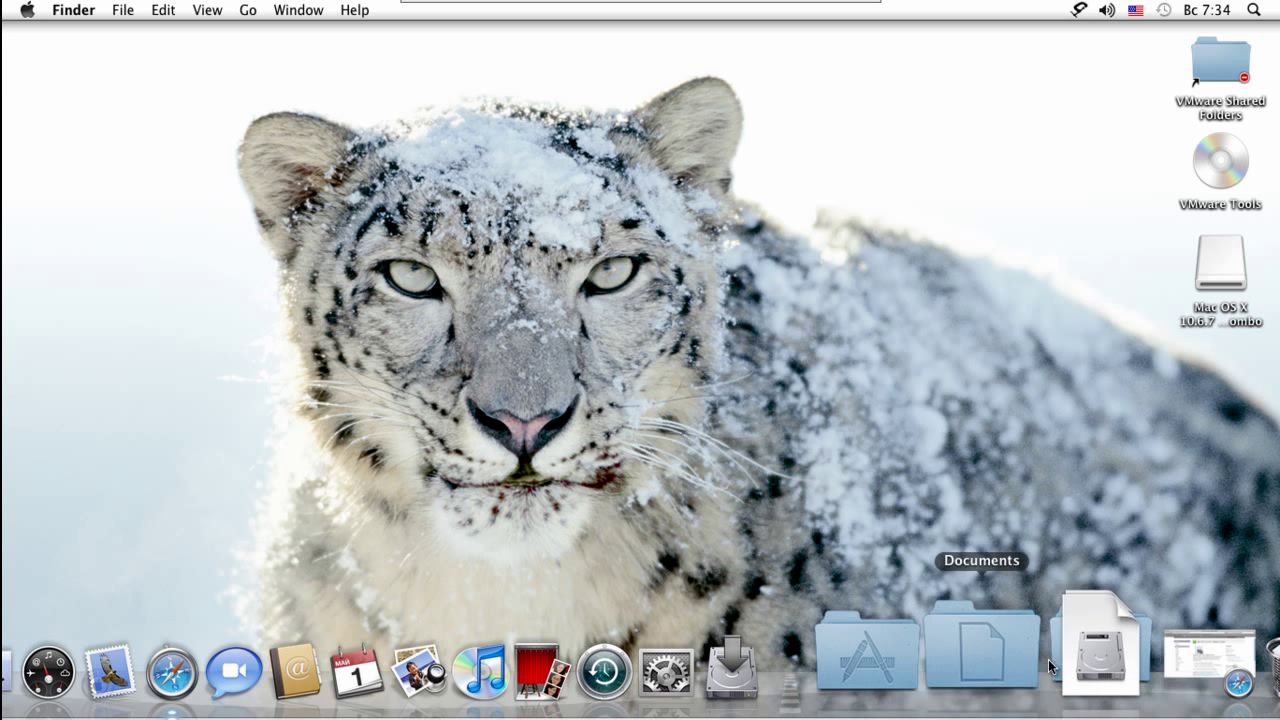
left_click(1051, 659)
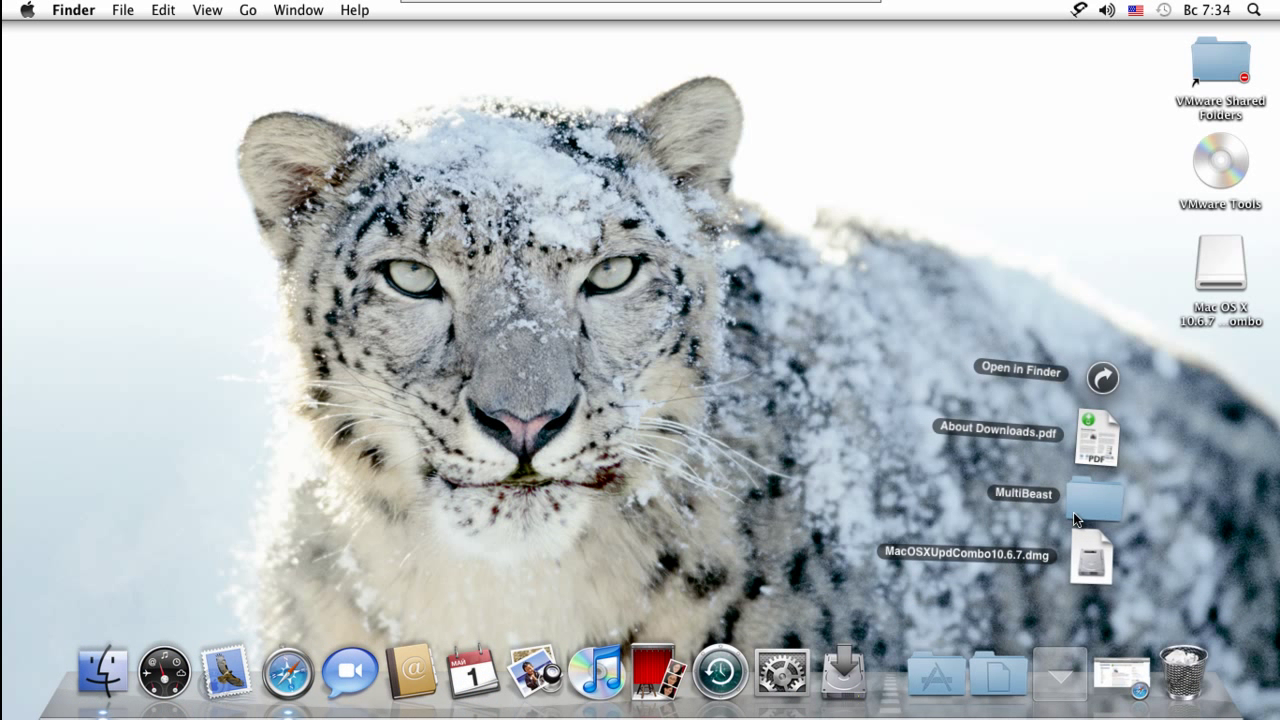
left_click_drag(1082, 506, 1182, 385)
left_click_drag(1201, 432, 1240, 420)
left_click(1163, 340)
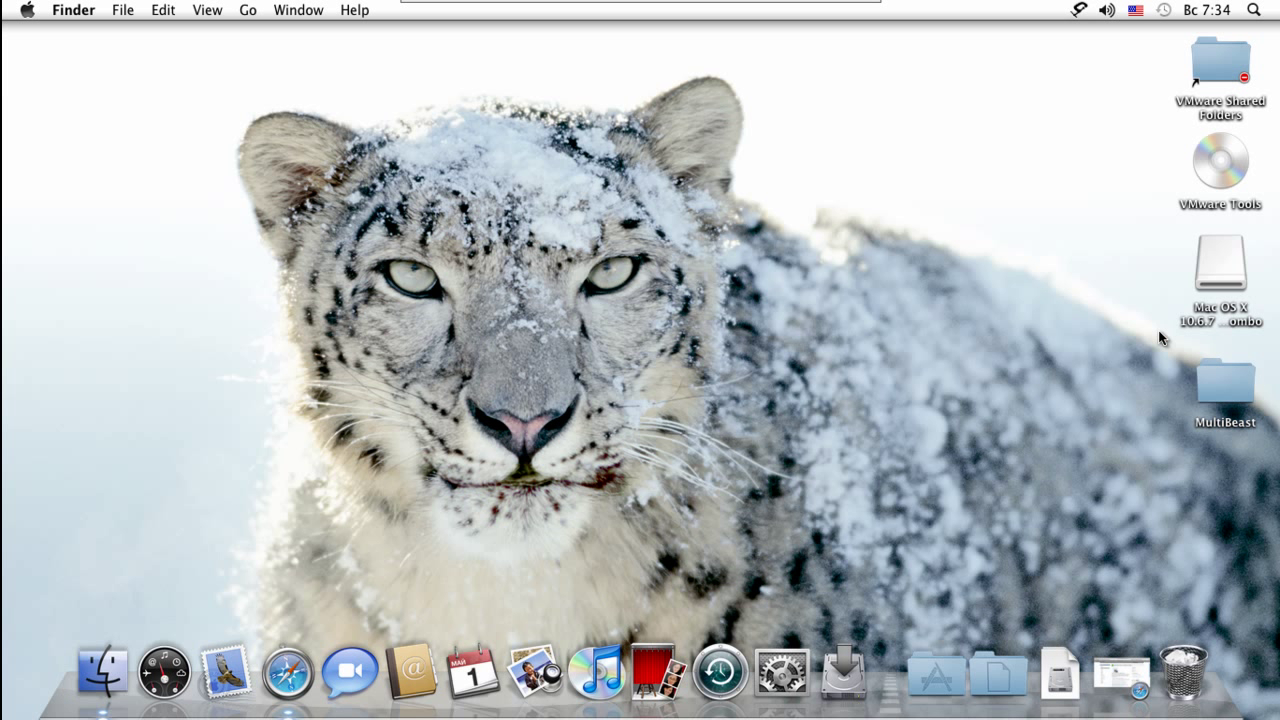
Launch MacOSXUpdCombo10.6.7.pkg from the mounted update disk and MultiBeast from its desktop folder.
double_click(1207, 265)
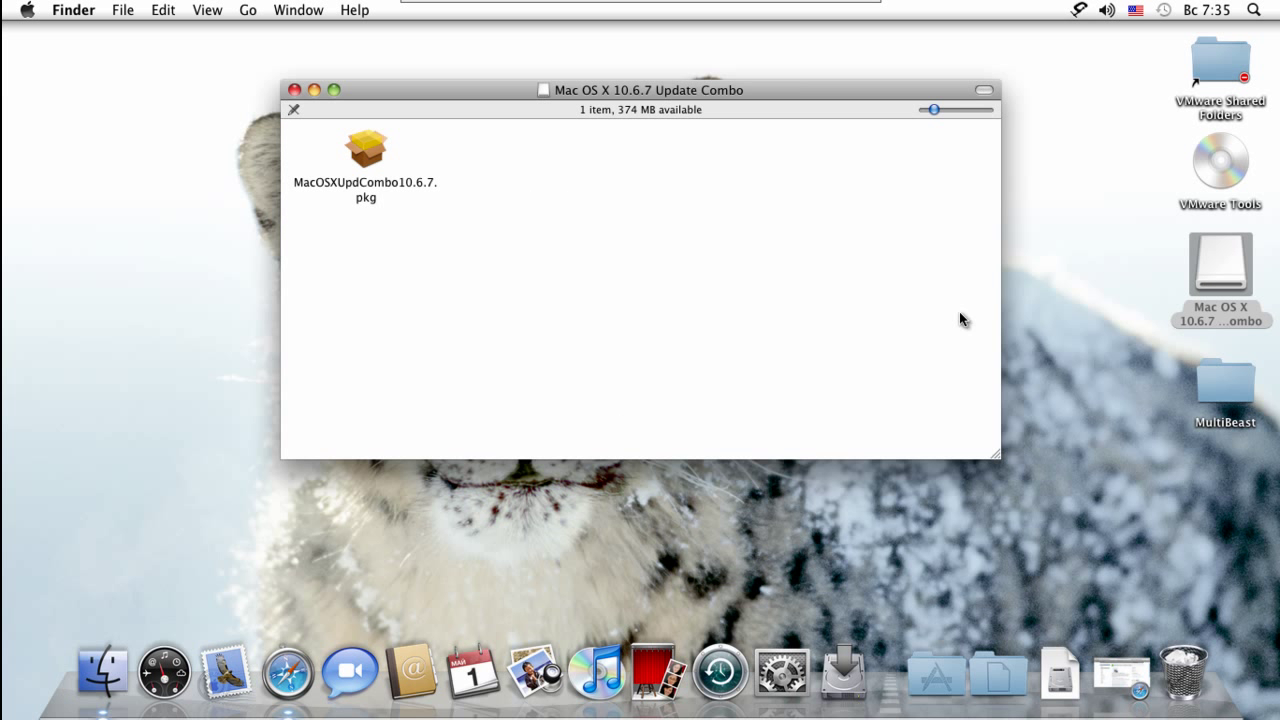
double_click(372, 168)
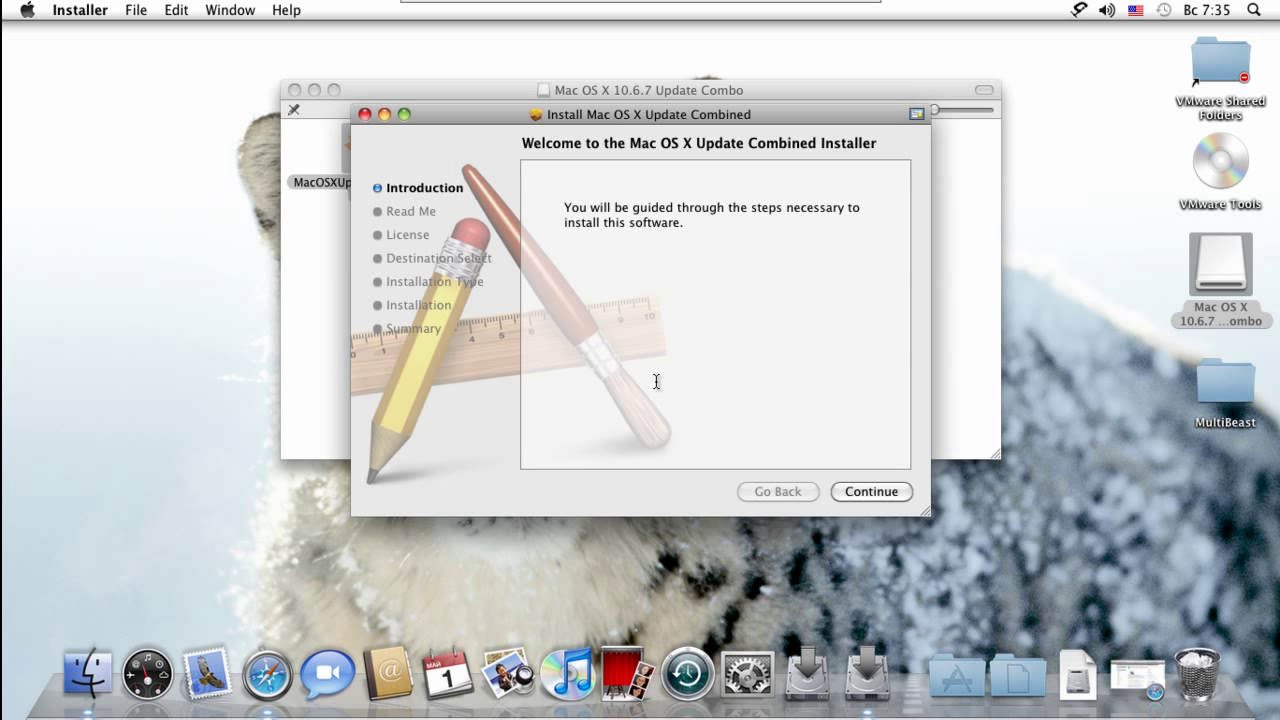
left_click(1209, 386)
double_click(1209, 386)
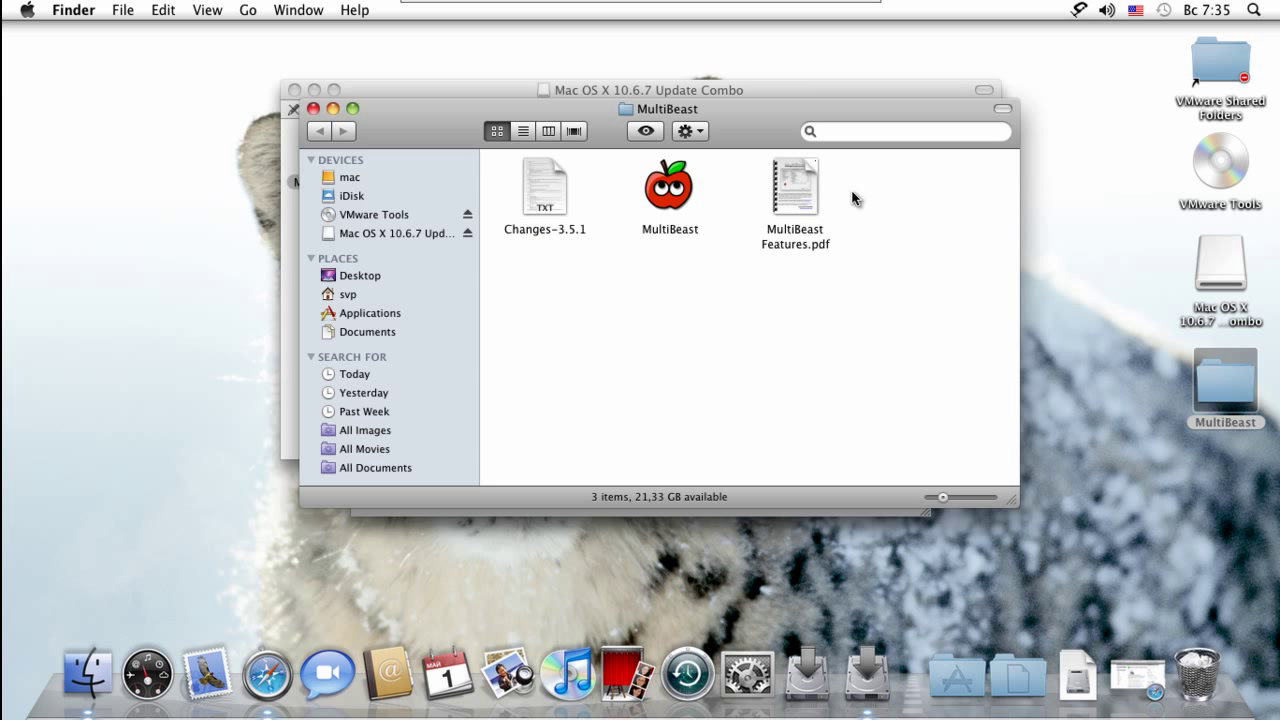
double_click(668, 188)
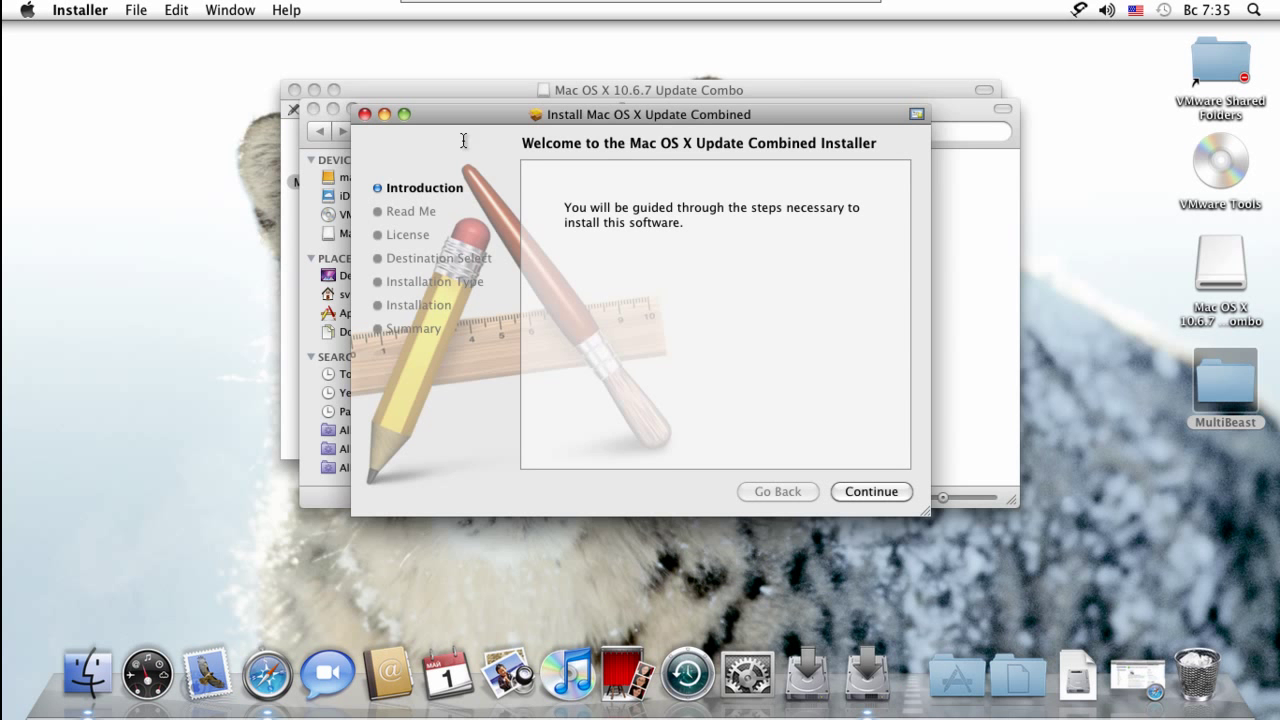
Close the MultiBeast and Update Combo Finder windows, leaving both installers open with the Mac OS X Update Combined installer in front.
left_click(945, 266)
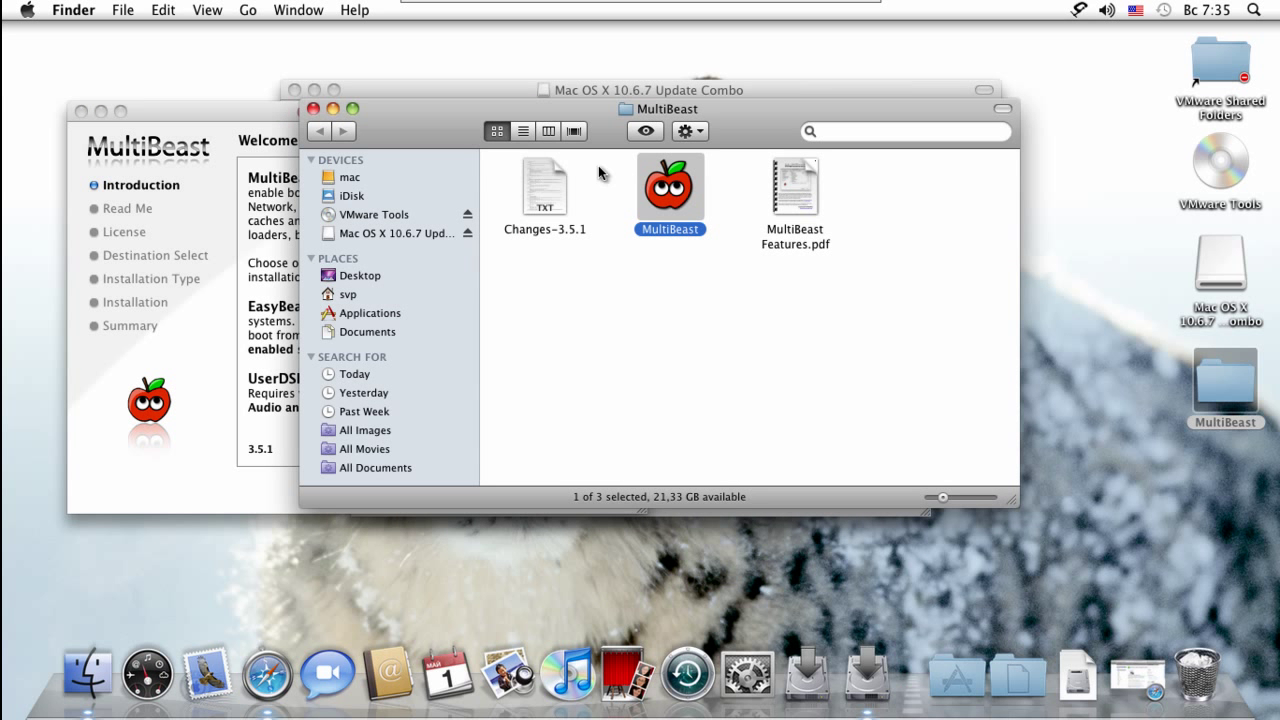
left_click(313, 108)
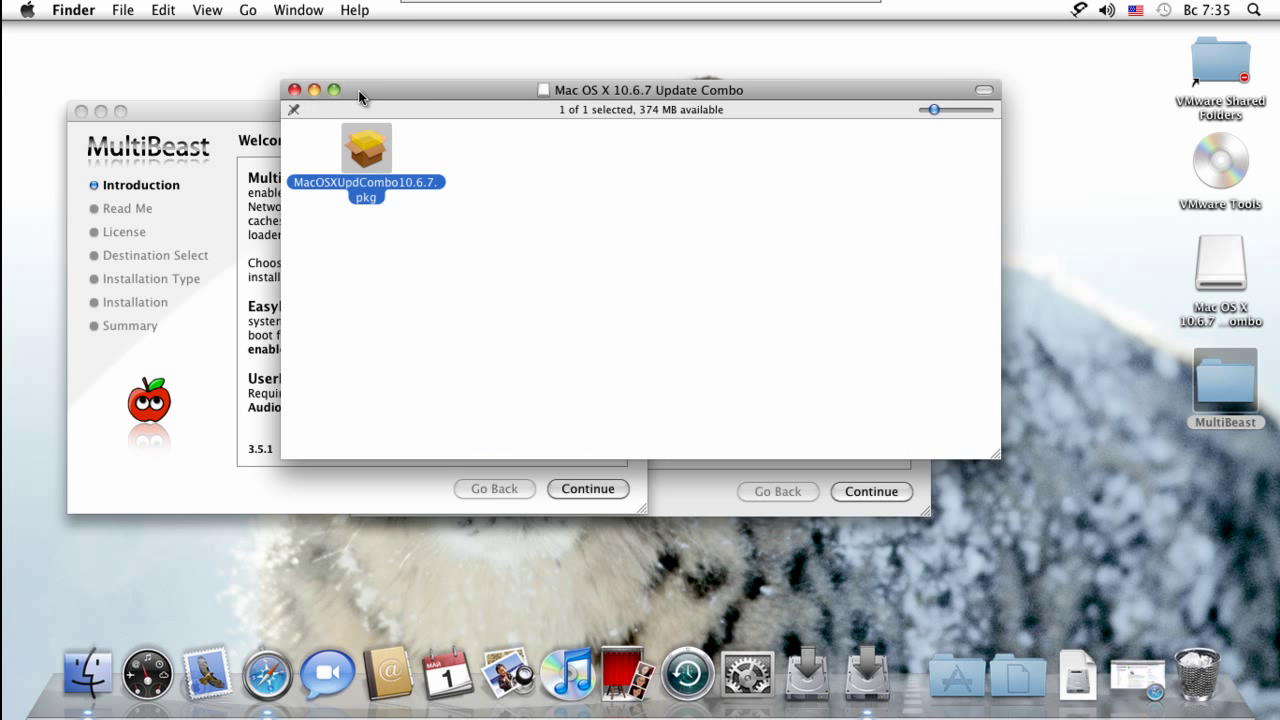
left_click(294, 90)
left_click(704, 115)
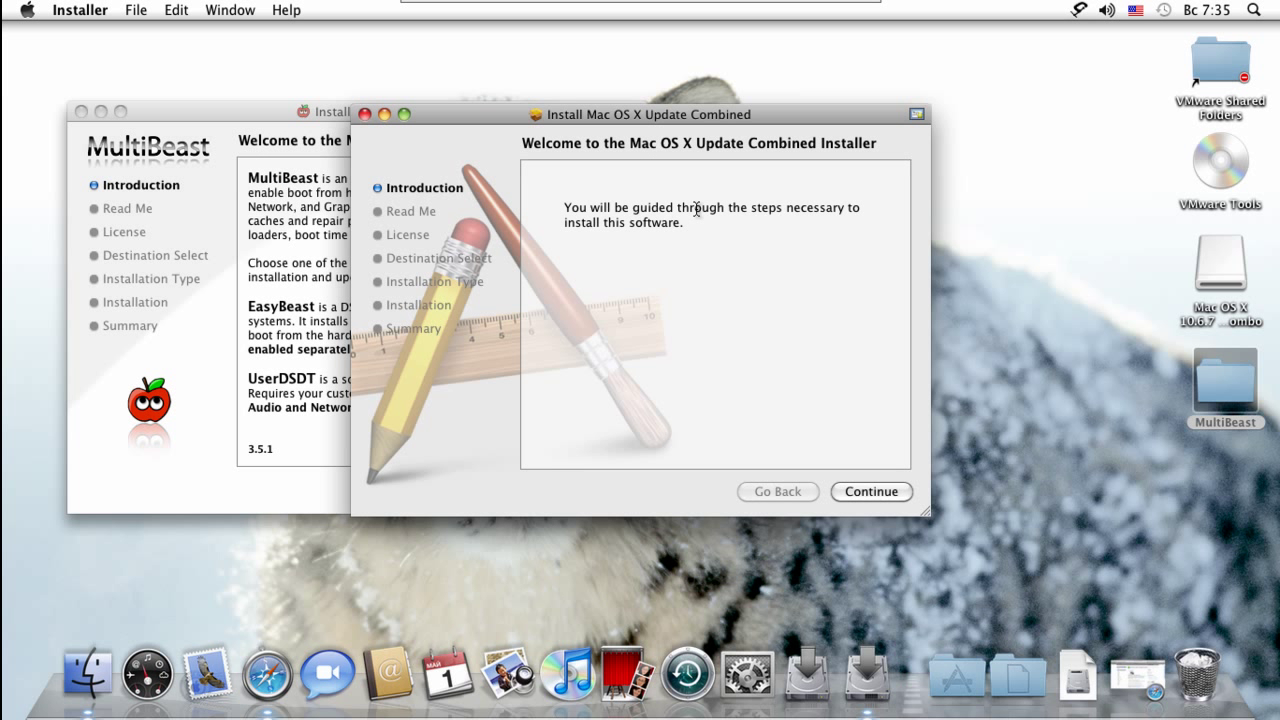
left_click(289, 234)
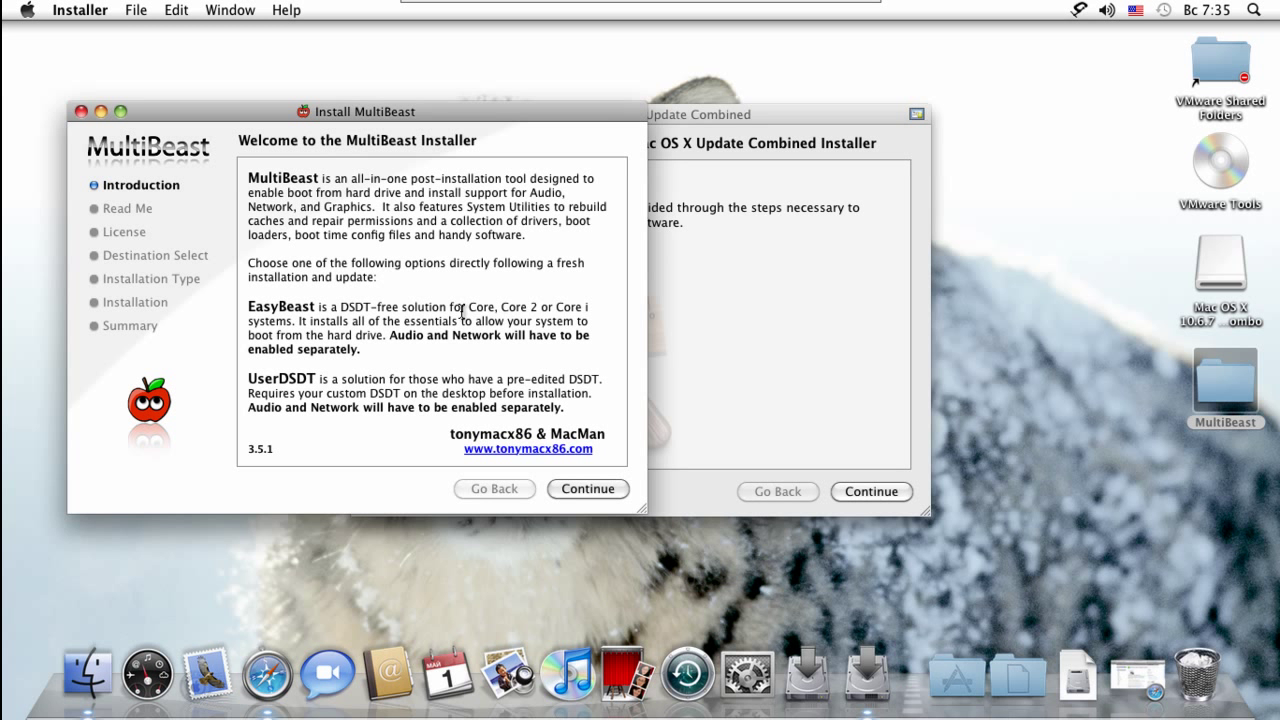
left_click(720, 415)
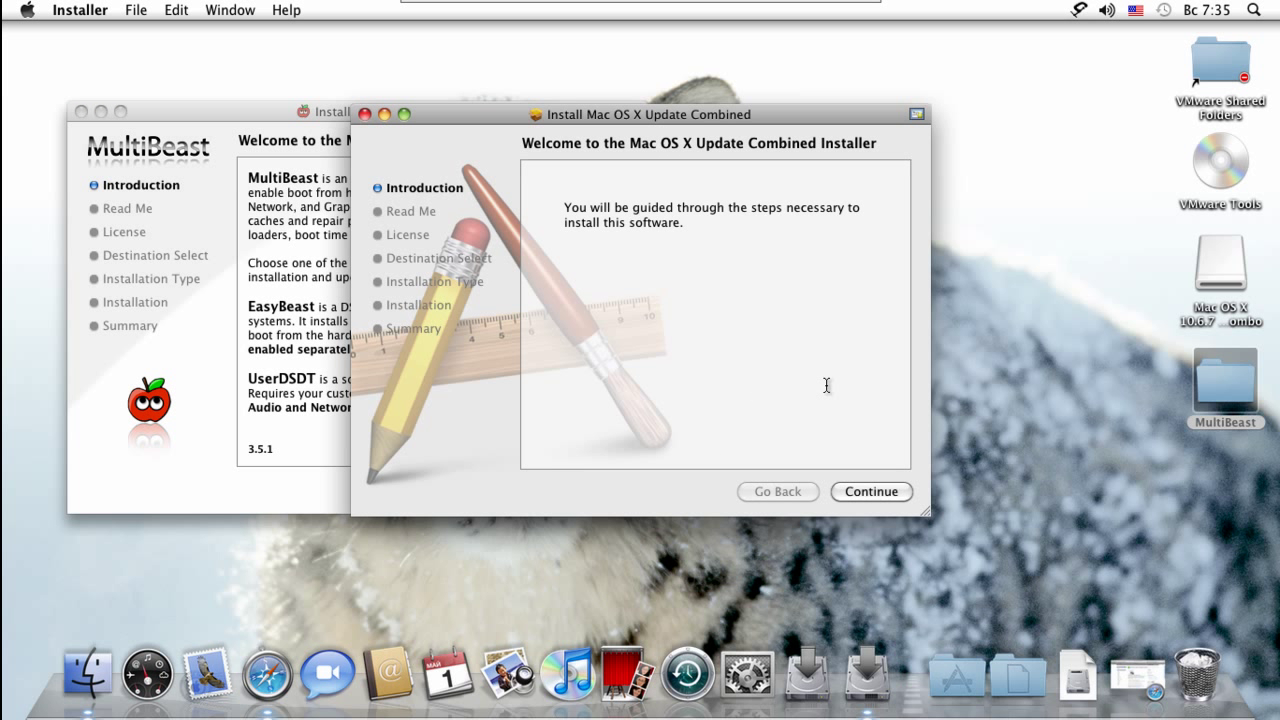
left_click_drag(766, 337, 733, 207)
left_click(805, 280)
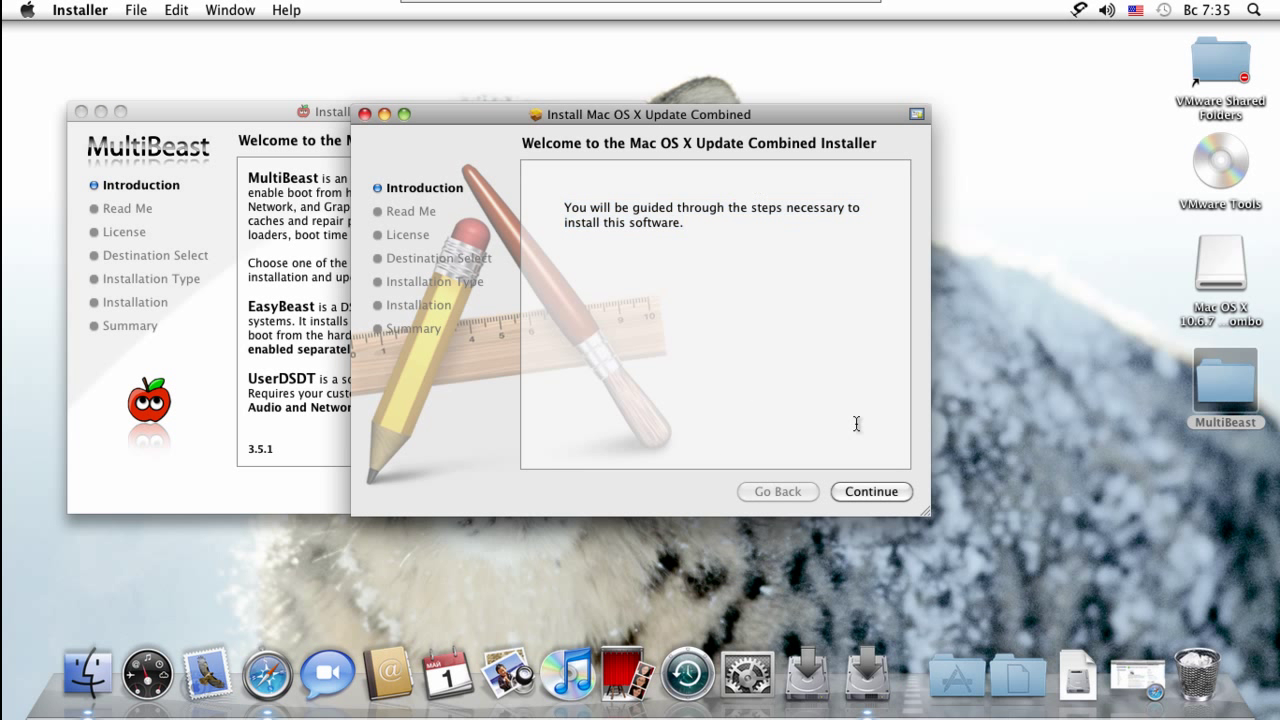
Proceed through the Mac OS X update installer, agree to the software license, and start the standard installation on the disk "mac".
left_click(868, 491)
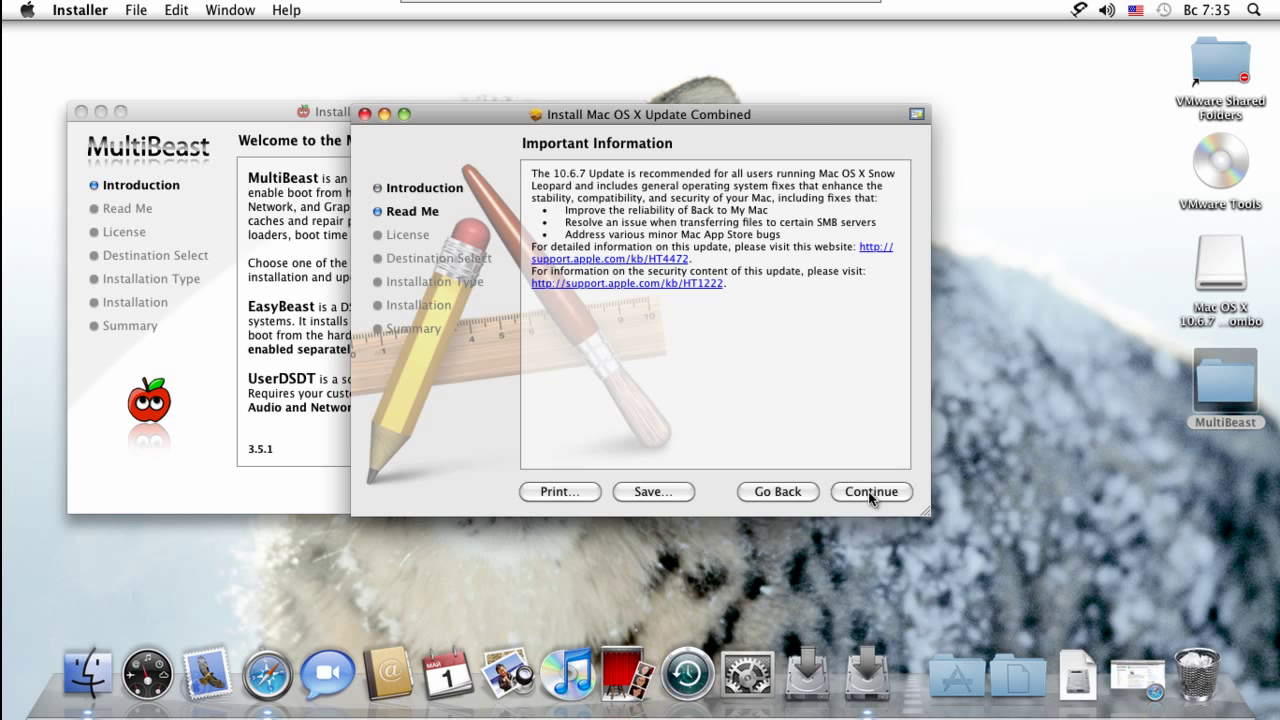
left_click(867, 492)
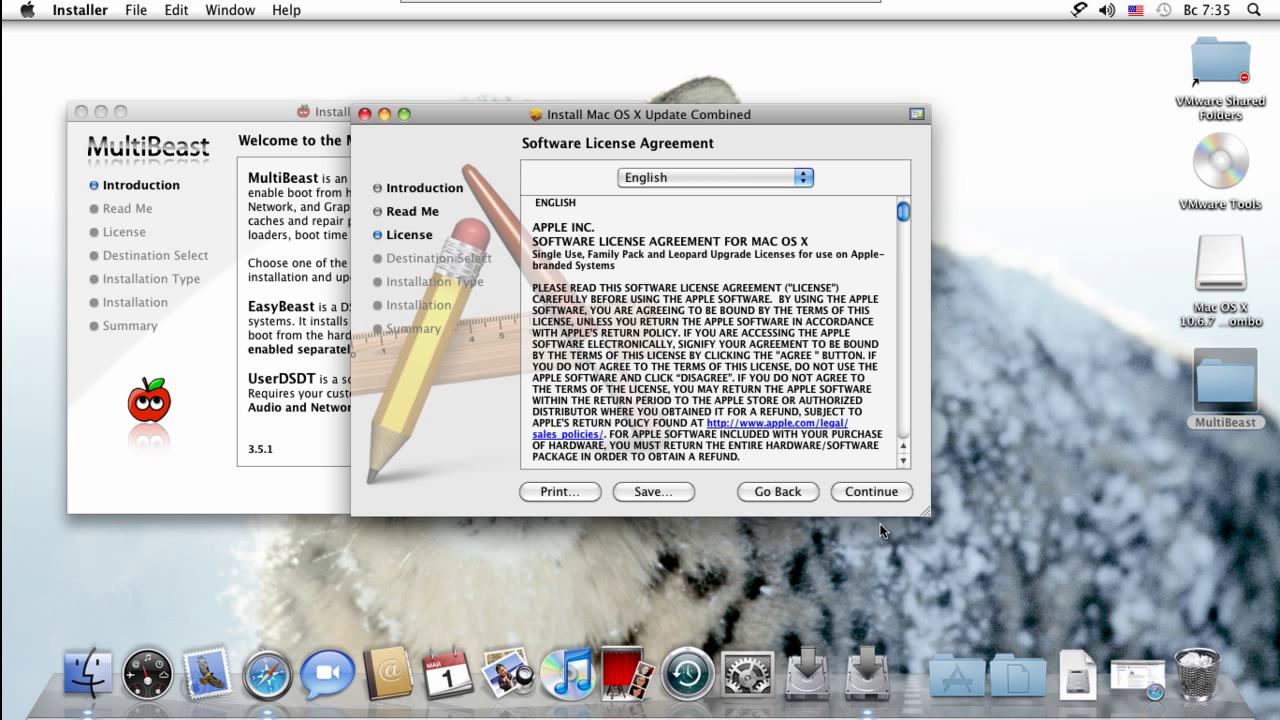
left_click(870, 492)
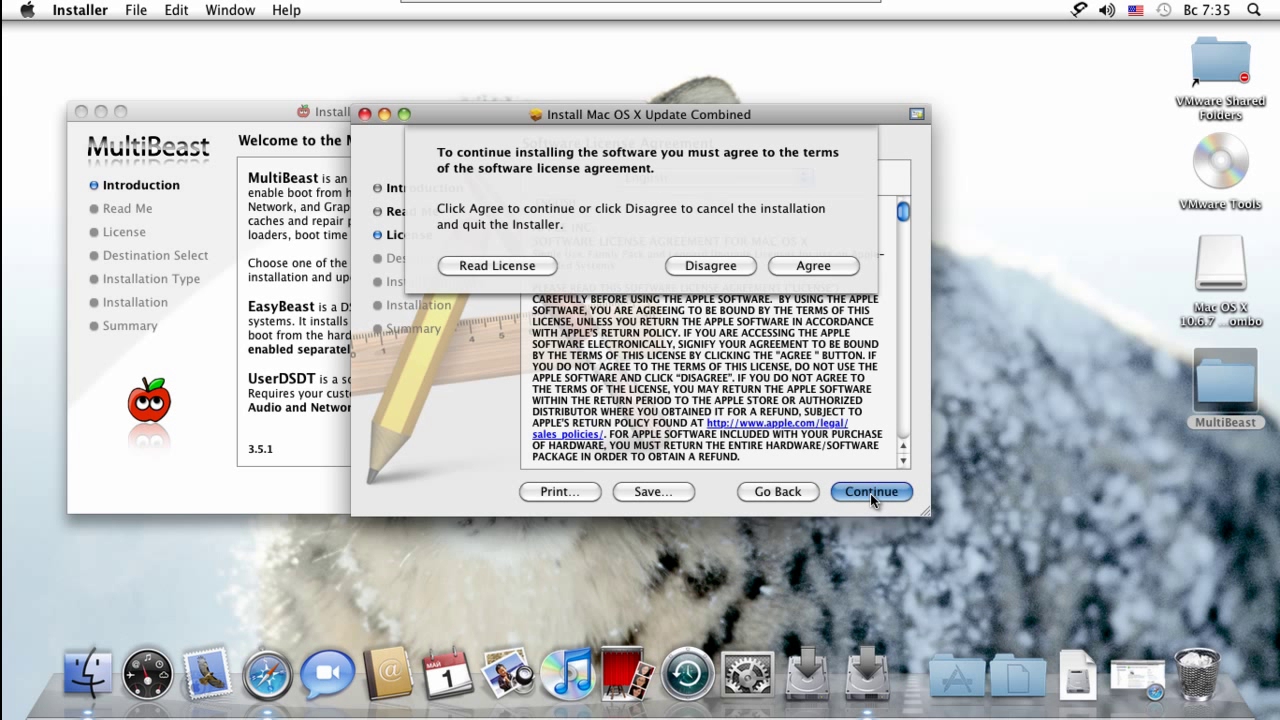
left_click(810, 266)
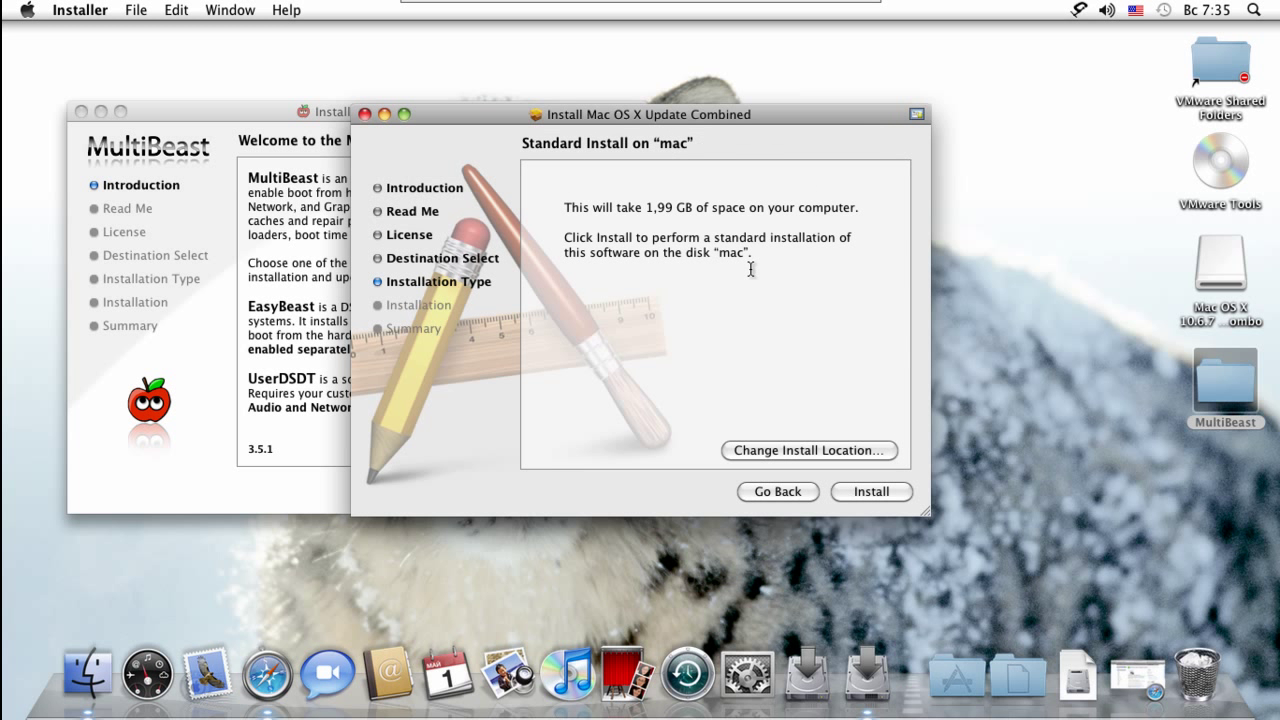
left_click(872, 493)
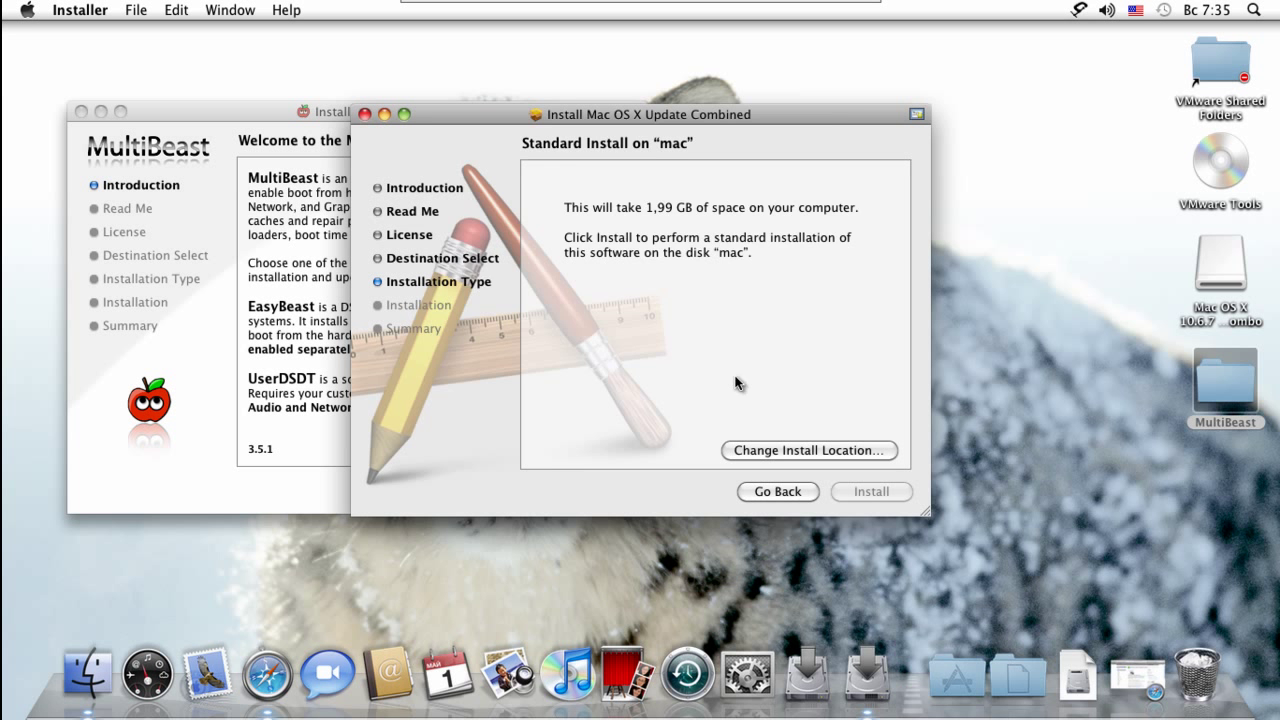
Authorize the combo update with the account password and continue the installation despite the required restart.
type("•••")
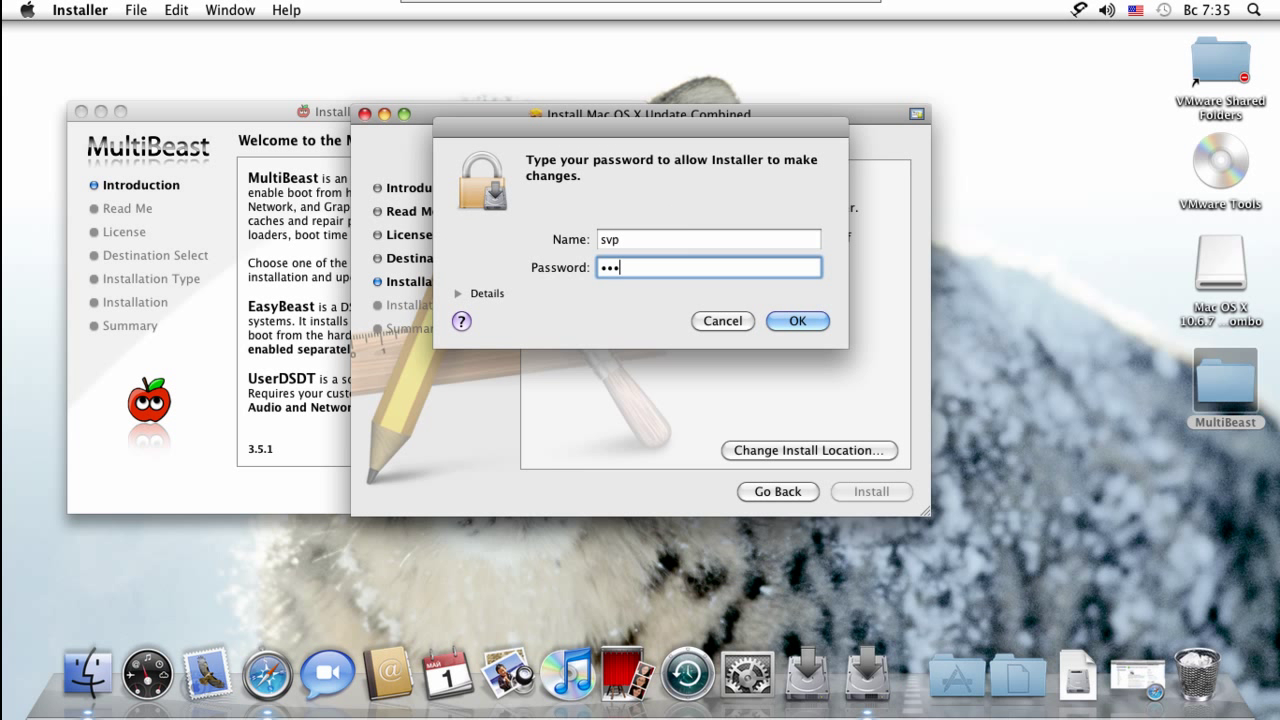
left_click(788, 318)
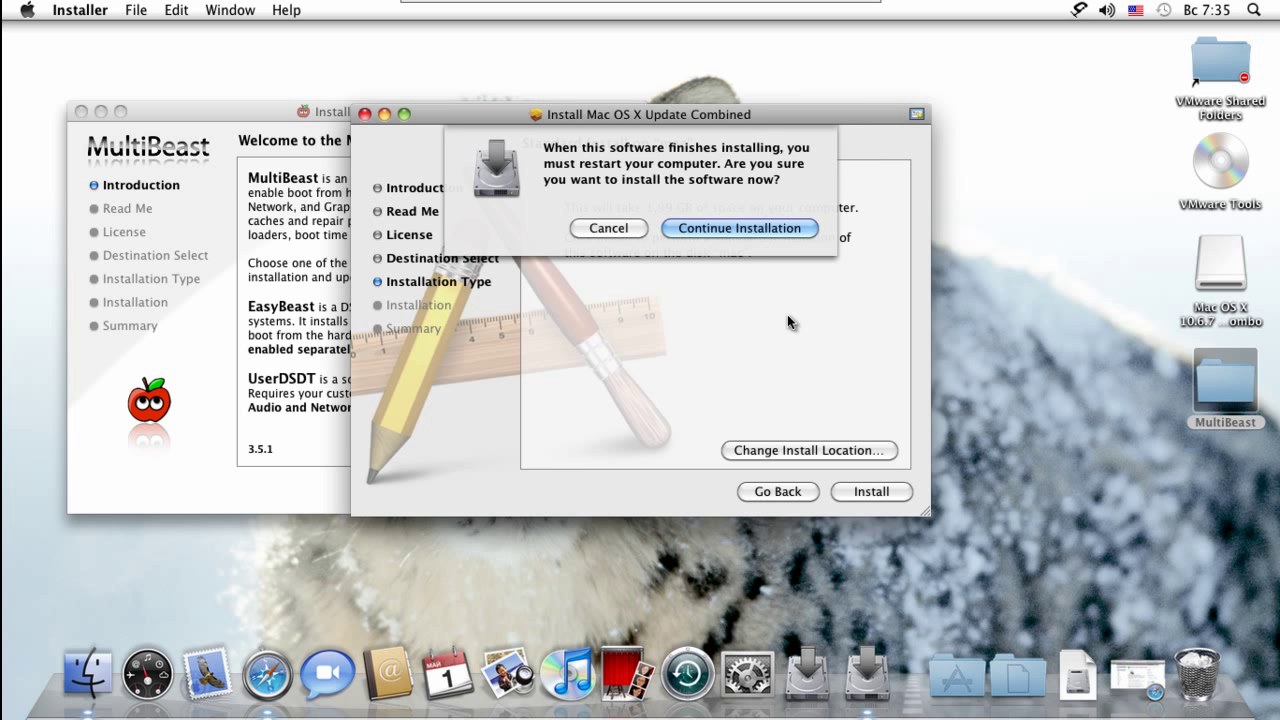
left_click(703, 227)
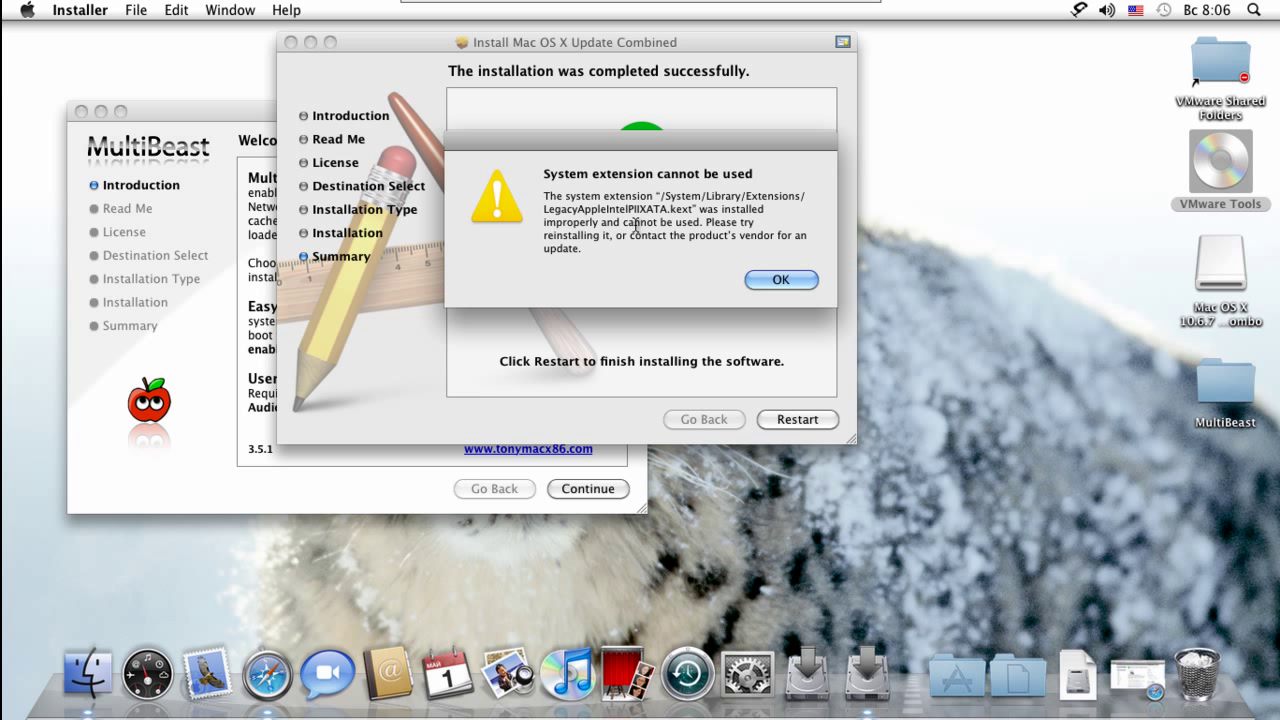
Dismiss the system extension warnings for LegacyAppleIntelPIIXATA, LegacyIOAHCIBlockStorage and LegacyJMicronATA without restarting the computer.
left_click(765, 281)
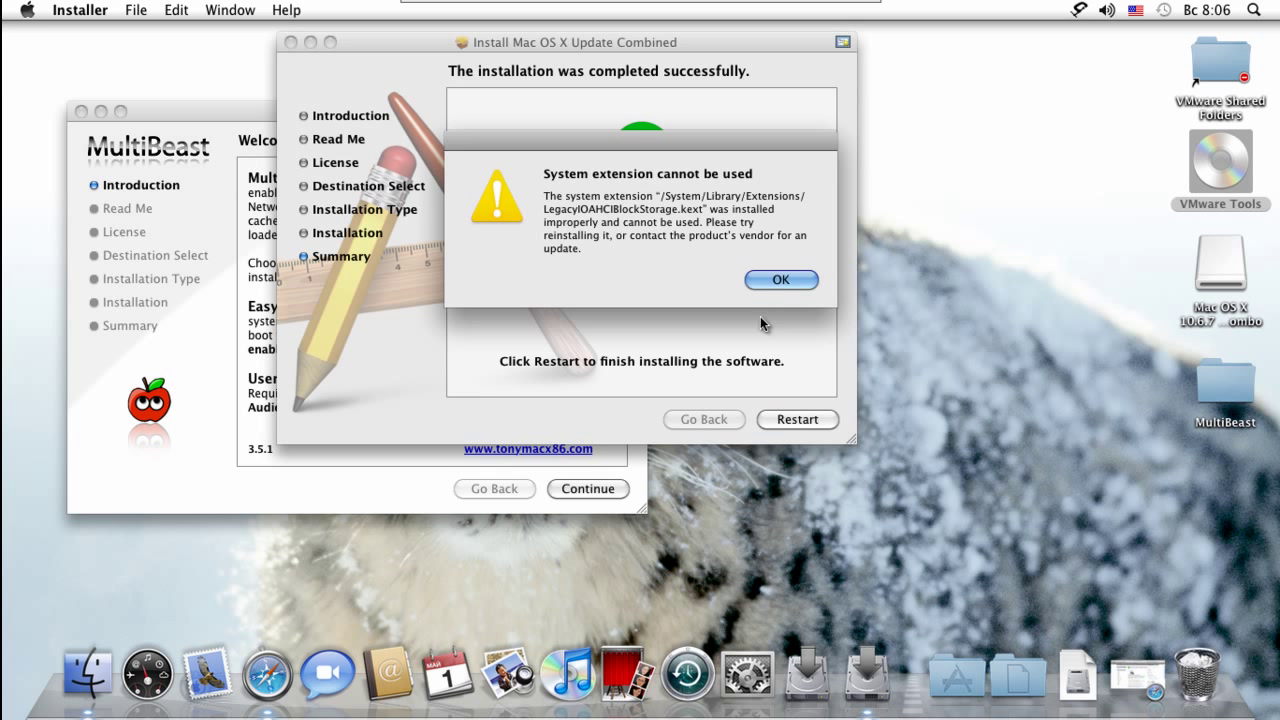
left_click(777, 282)
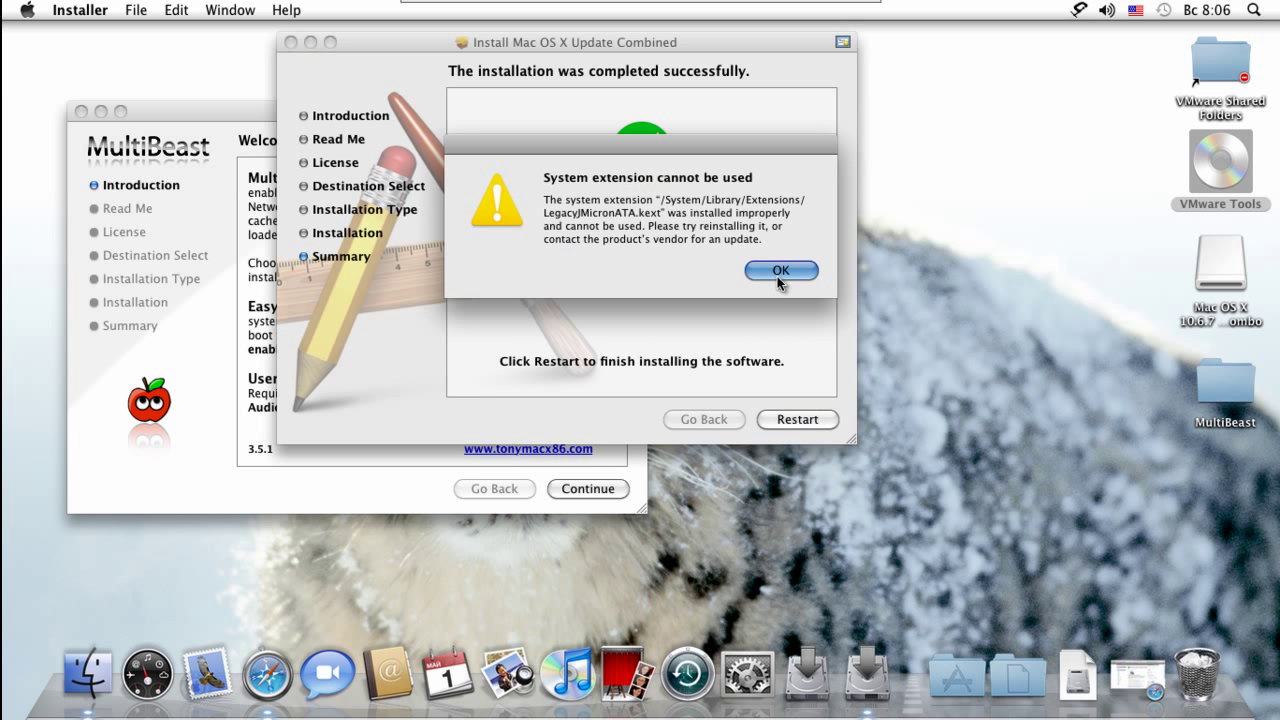
left_click(777, 279)
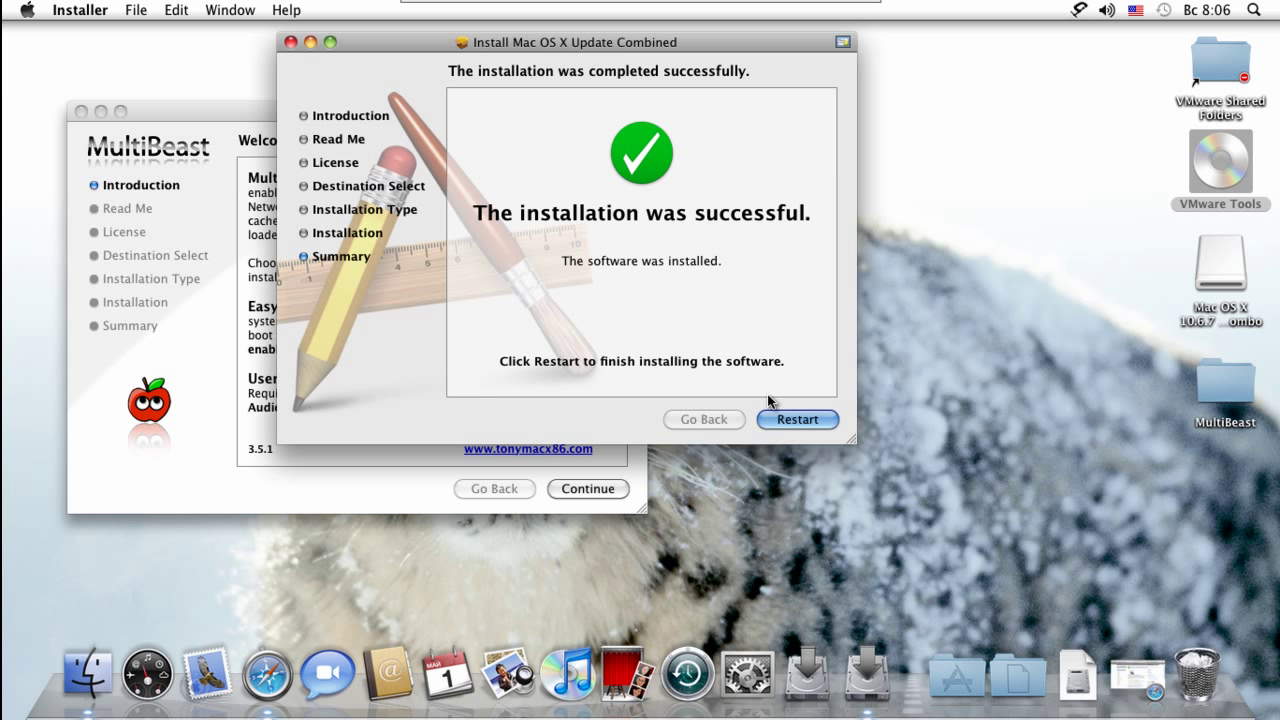
Try to go through the MultiBeast installer, accepting the license and the disk "mac", and choose the EasyBeast Install package.
left_click(268, 510)
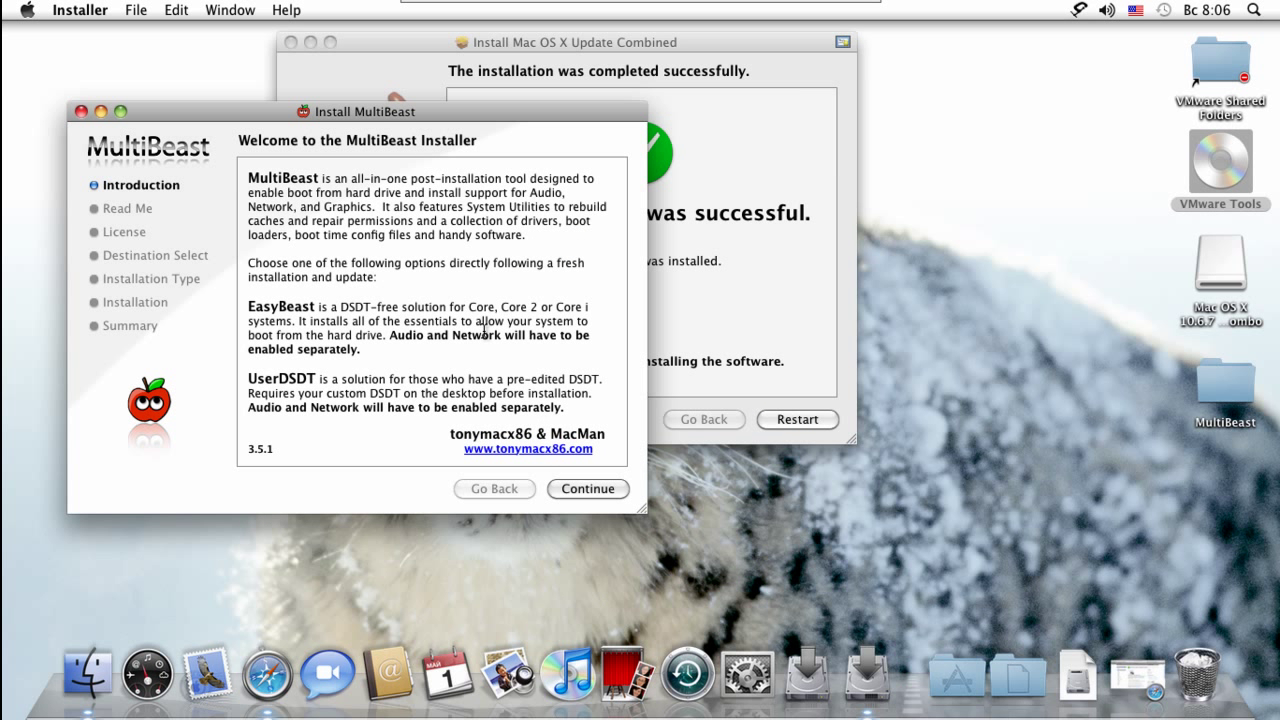
left_click(598, 489)
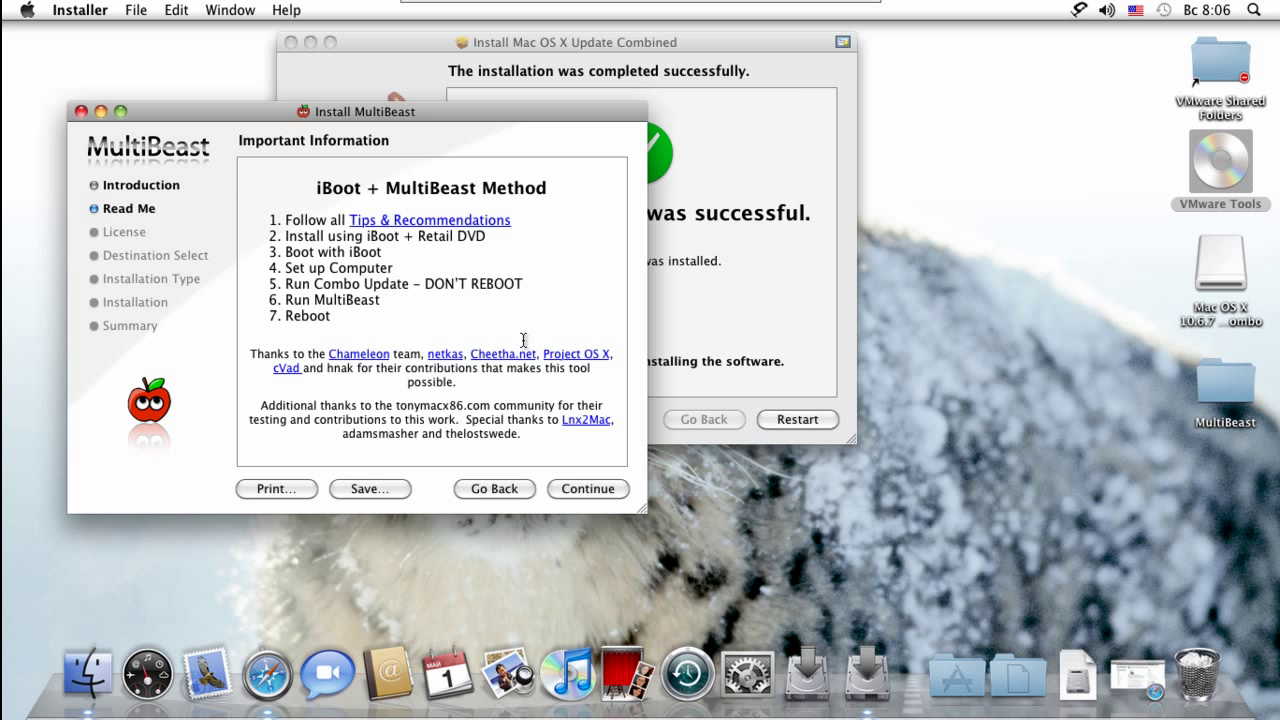
left_click(576, 490)
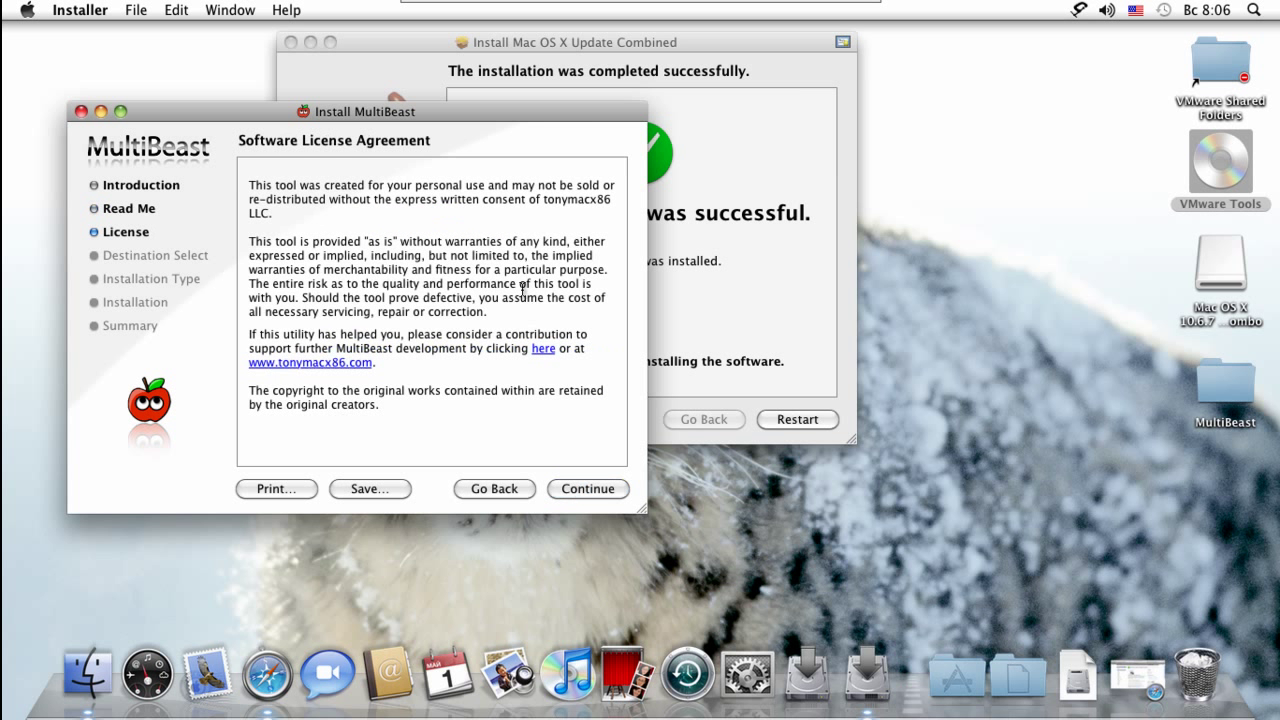
left_click(571, 491)
left_click(529, 260)
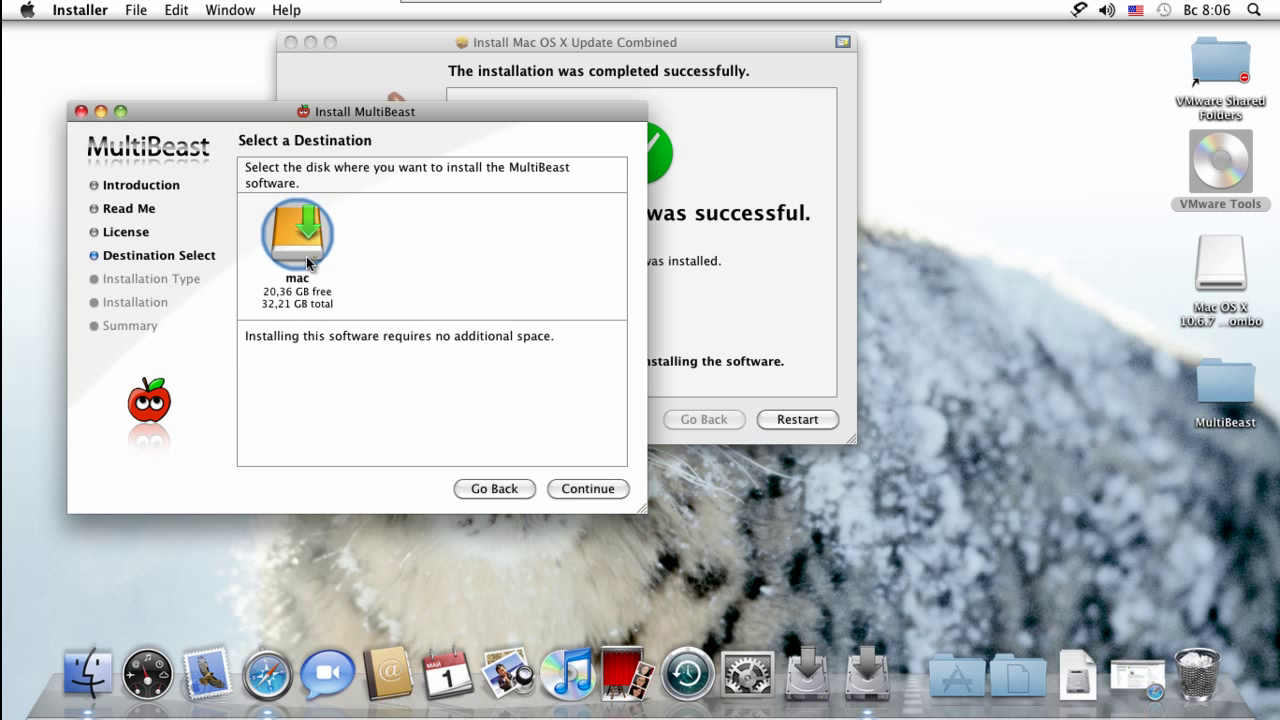
left_click(559, 489)
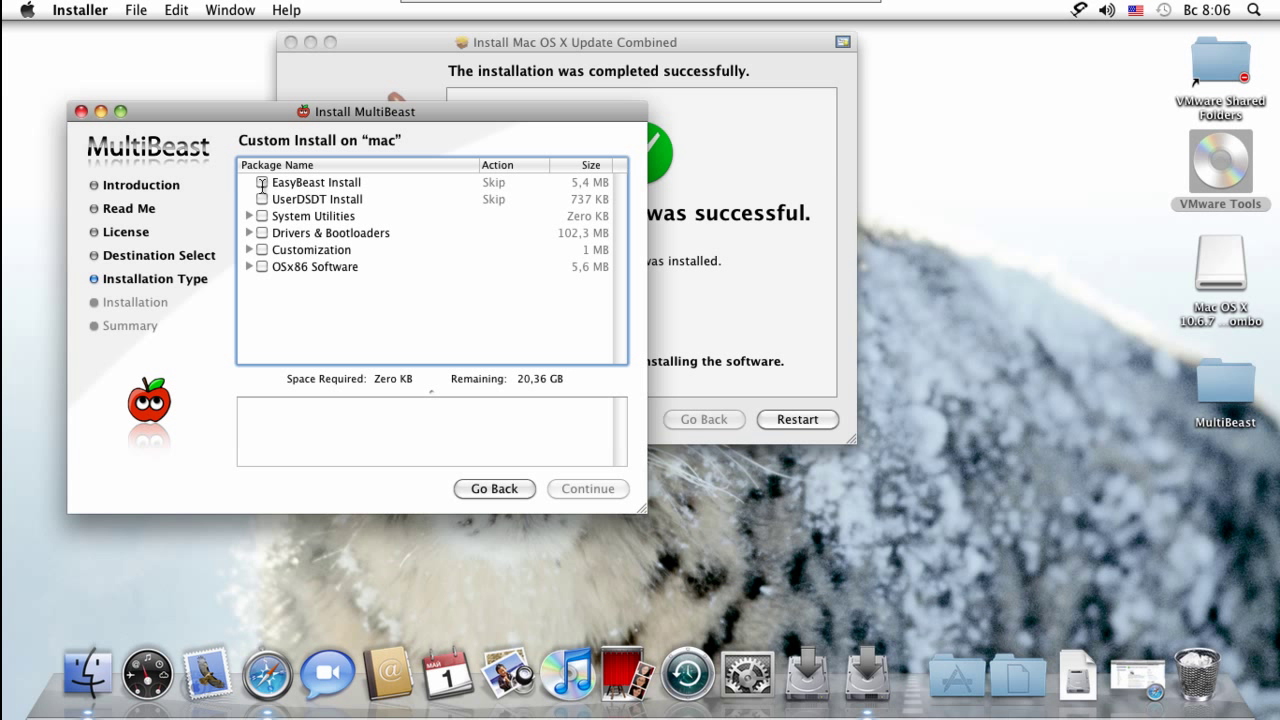
left_click(262, 183)
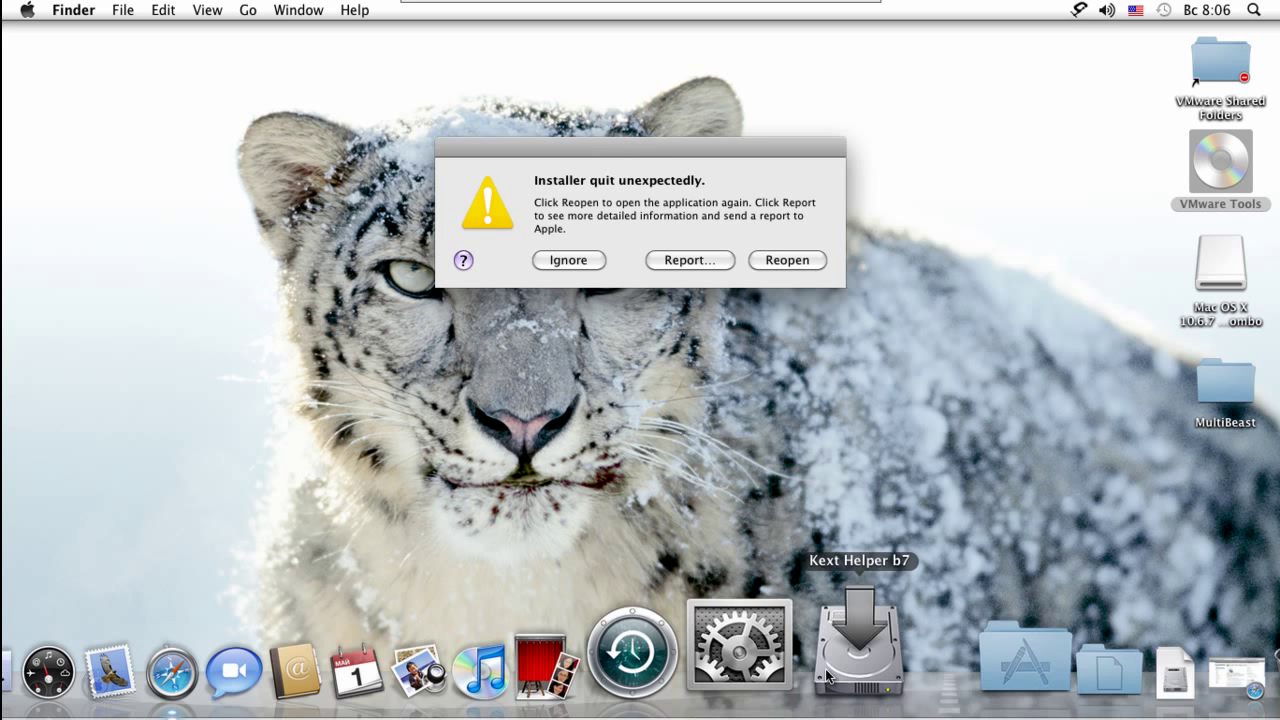
Reopen Installer and load the MacOSXUpdCombo10.6.7.pkg package from the mounted update disk.
left_click(767, 260)
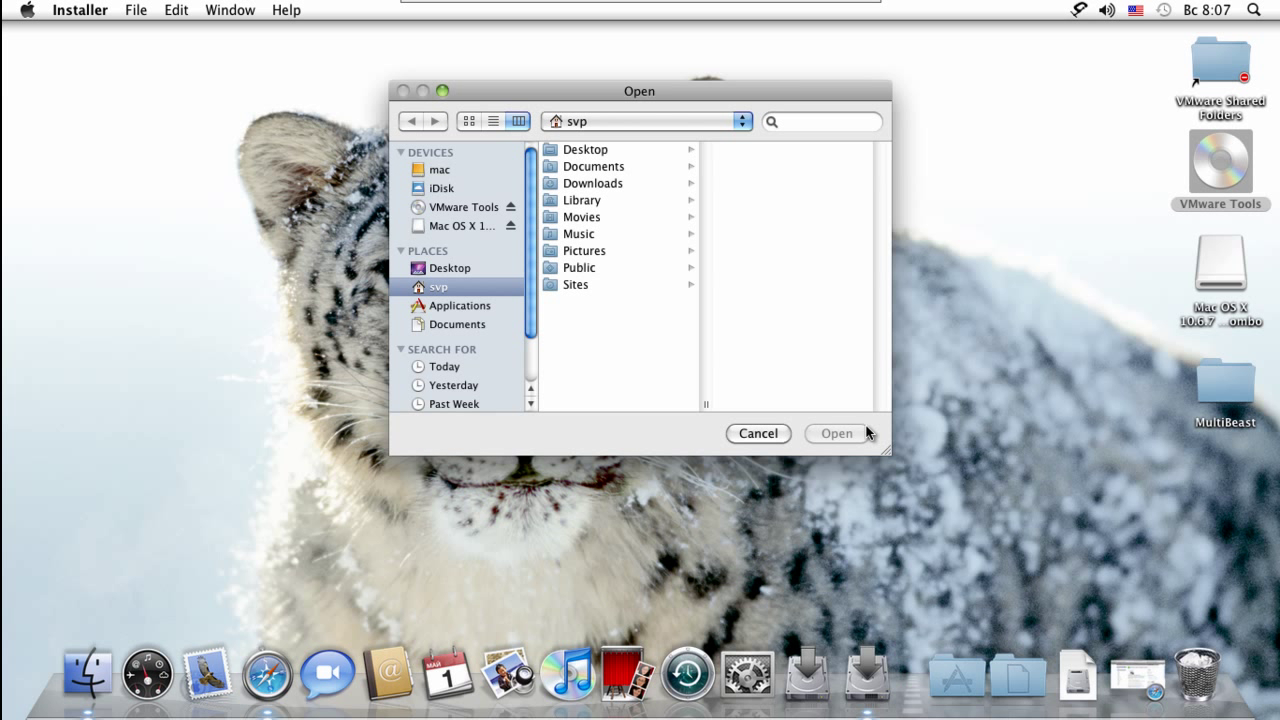
left_click(474, 226)
left_click(577, 152)
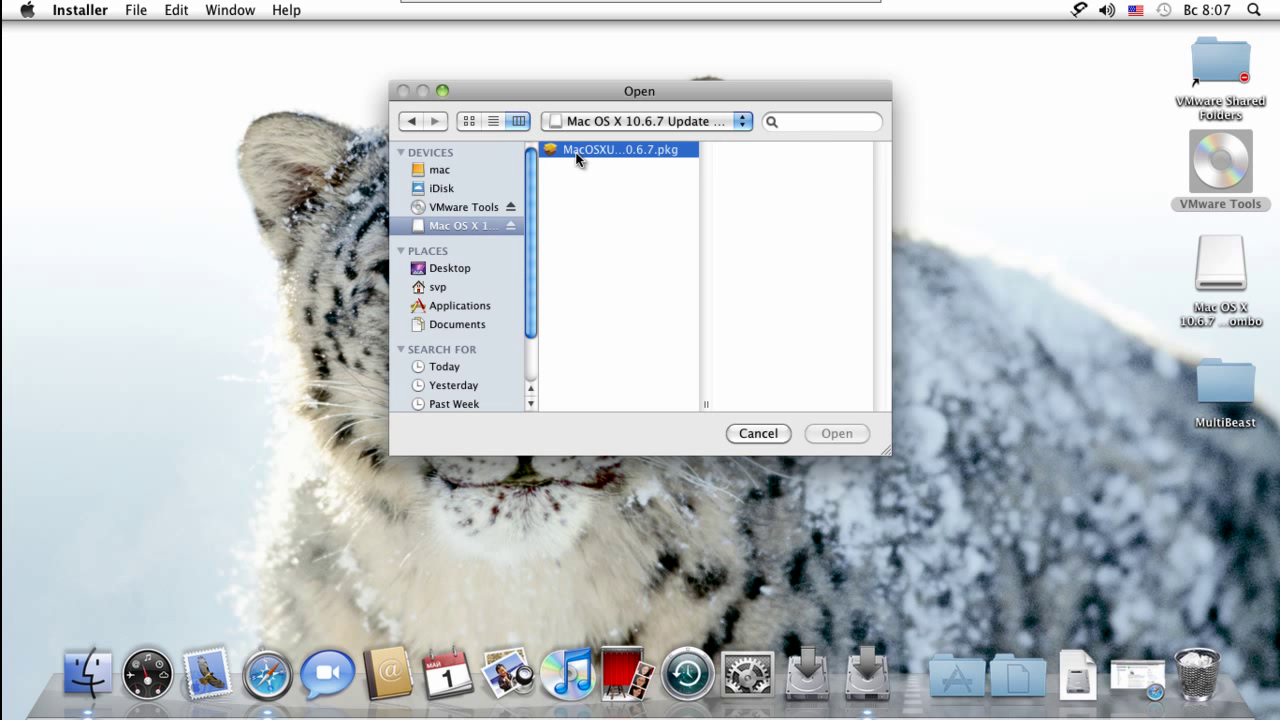
key("Return")
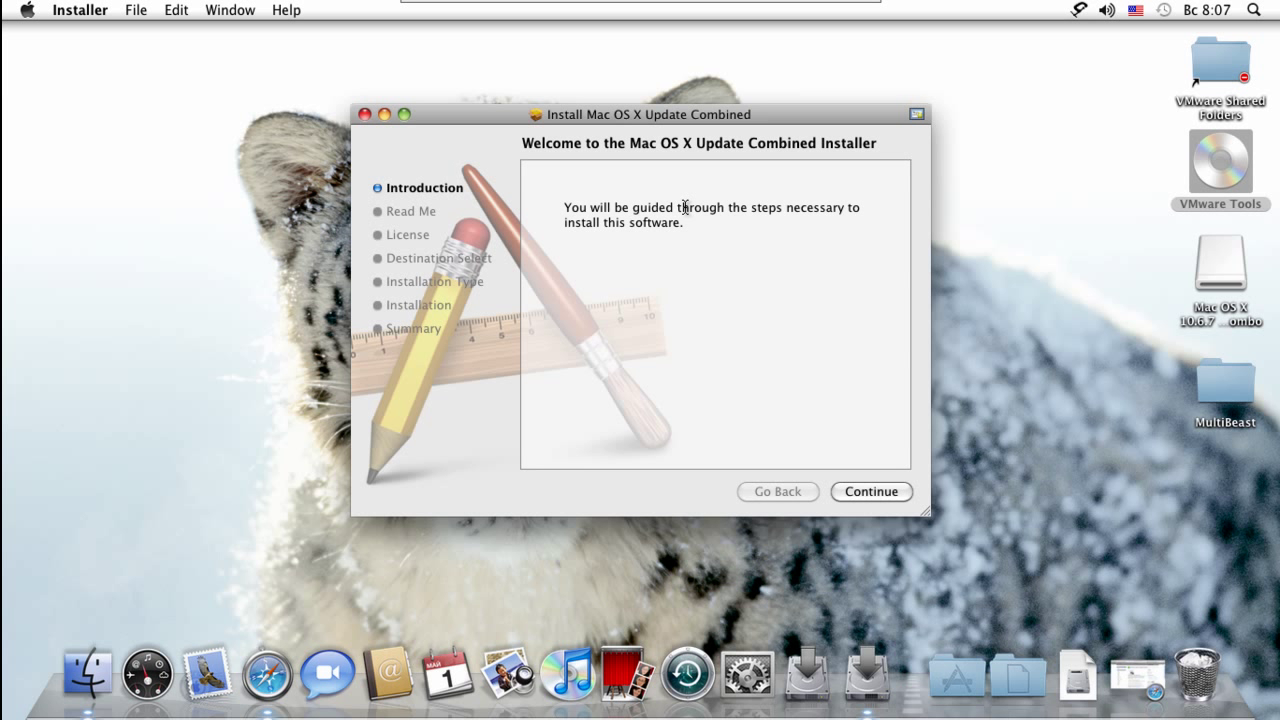
Open the MultiBeast folder on the desktop and launch the MultiBeast installer from it.
left_click(1211, 402)
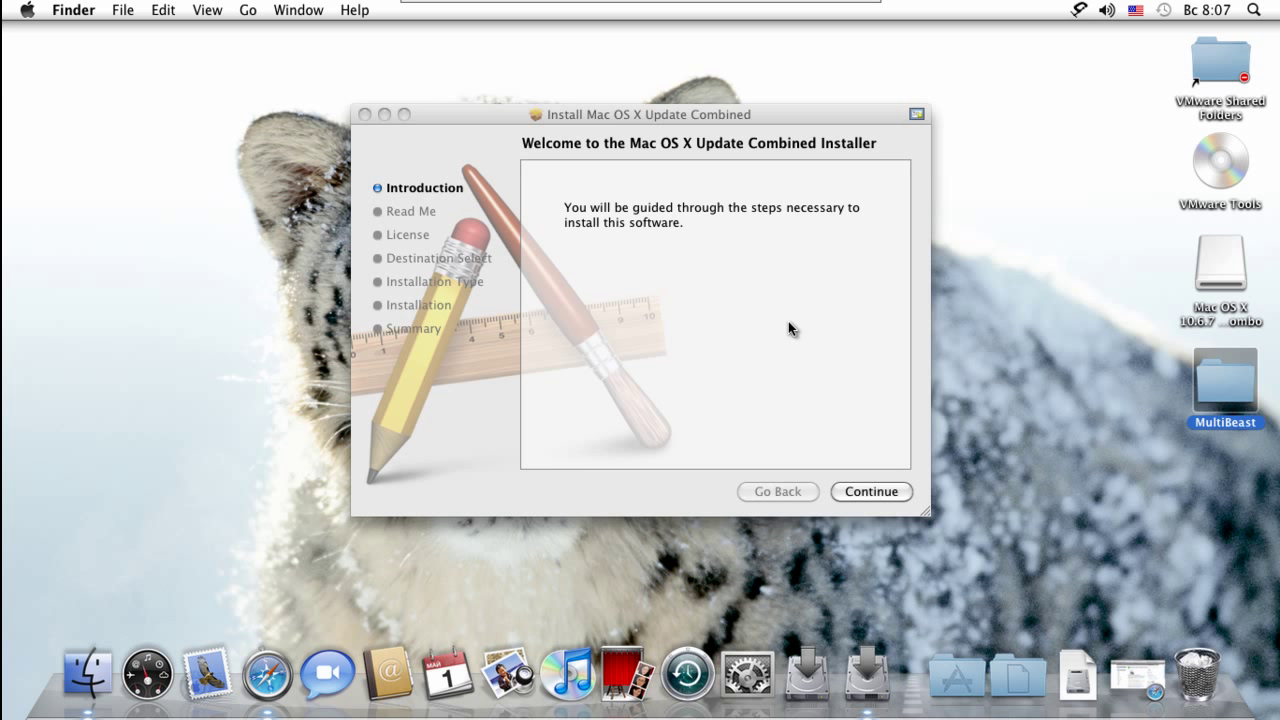
key("super+o")
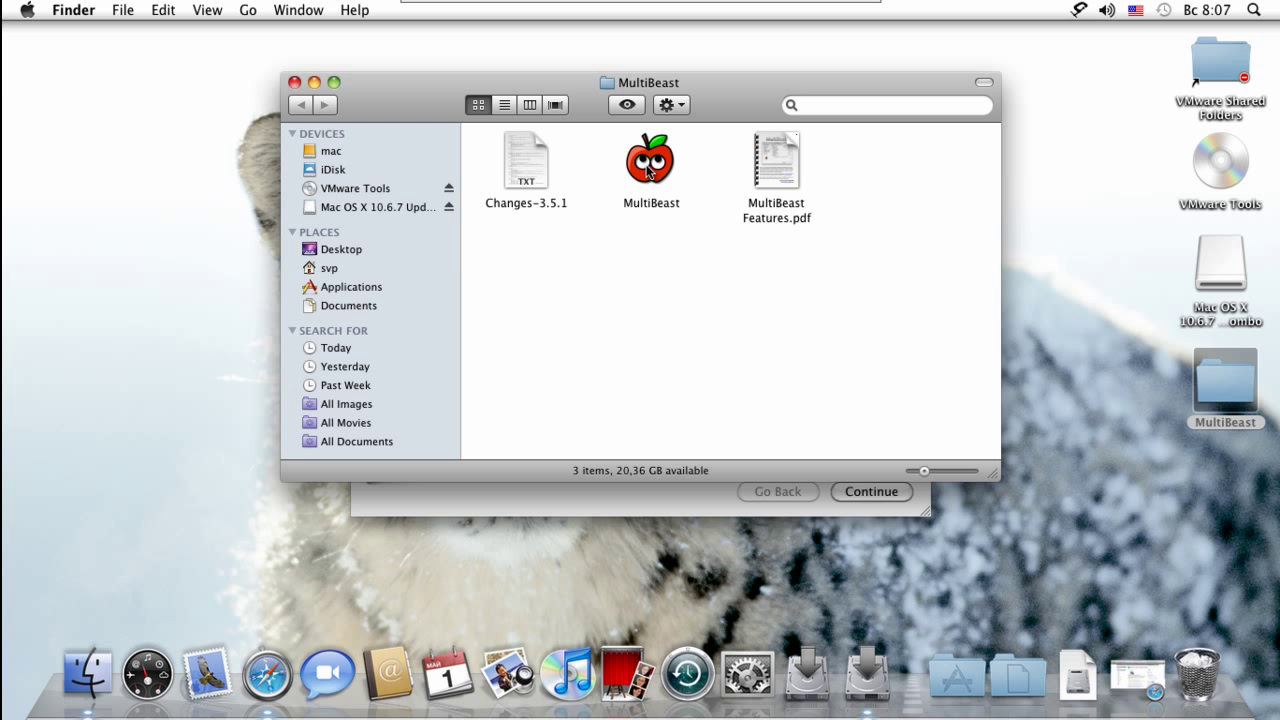
double_click(648, 168)
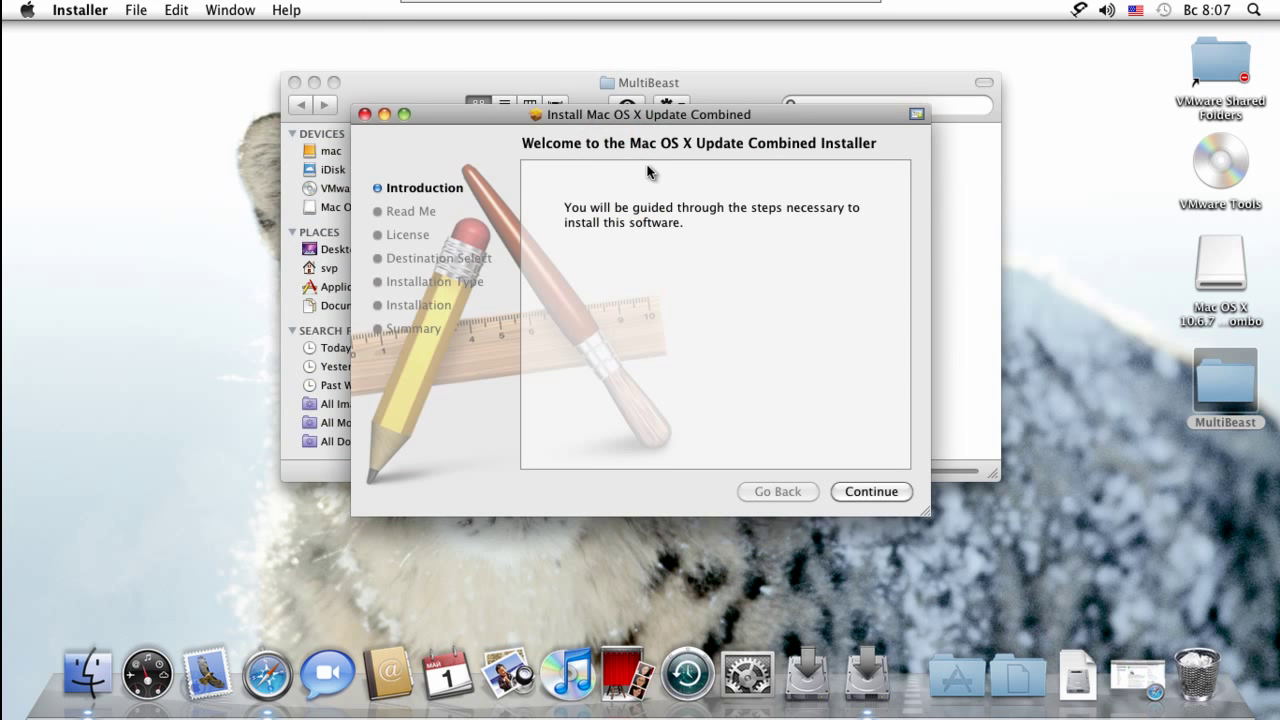
left_click(648, 172)
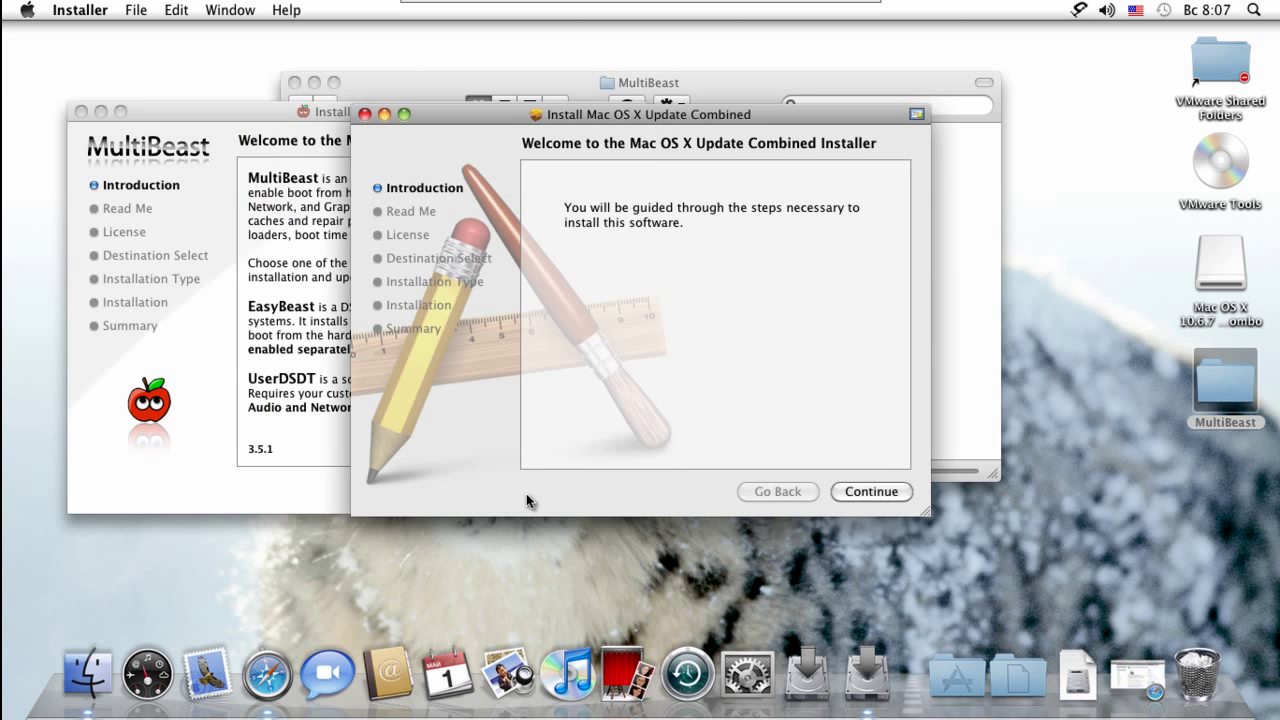
Advance the MultiBeast installer past the introduction and read-me, agree to the license, and mark EasyBeast Install for installation.
left_click(245, 340)
left_click(612, 488)
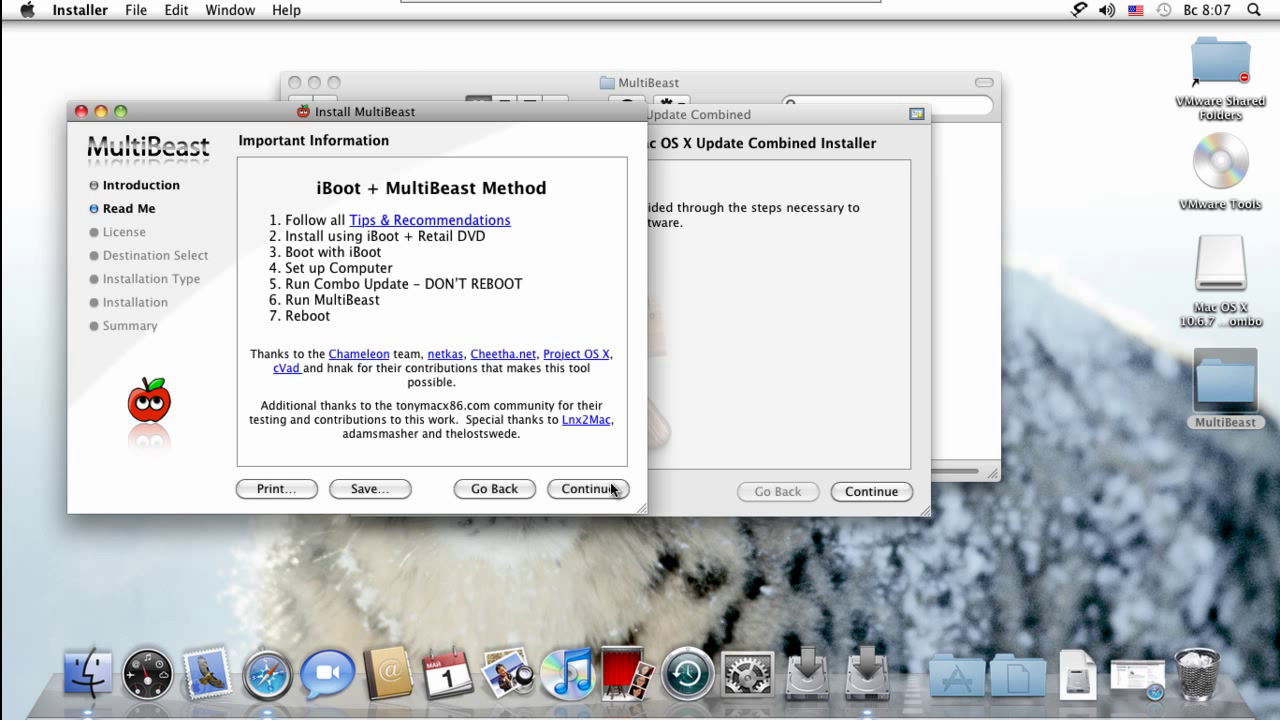
left_click(612, 488)
left_click(612, 488)
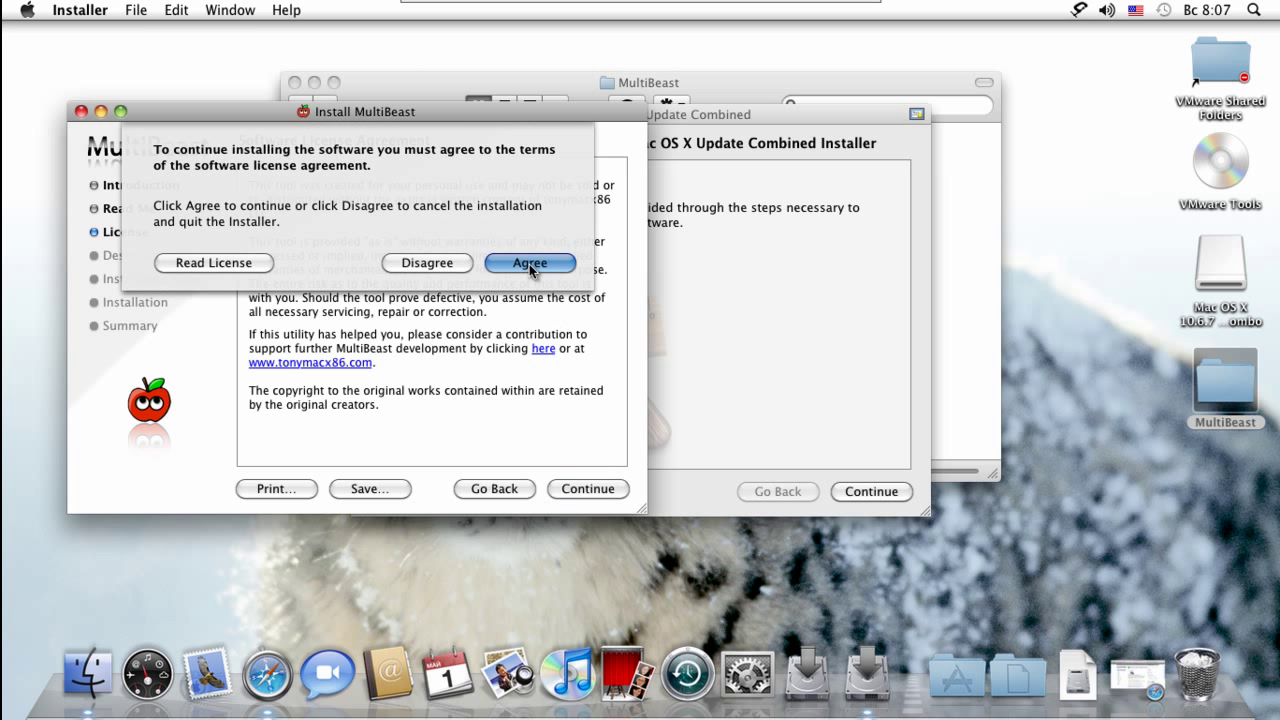
left_click(529, 264)
left_click(262, 183)
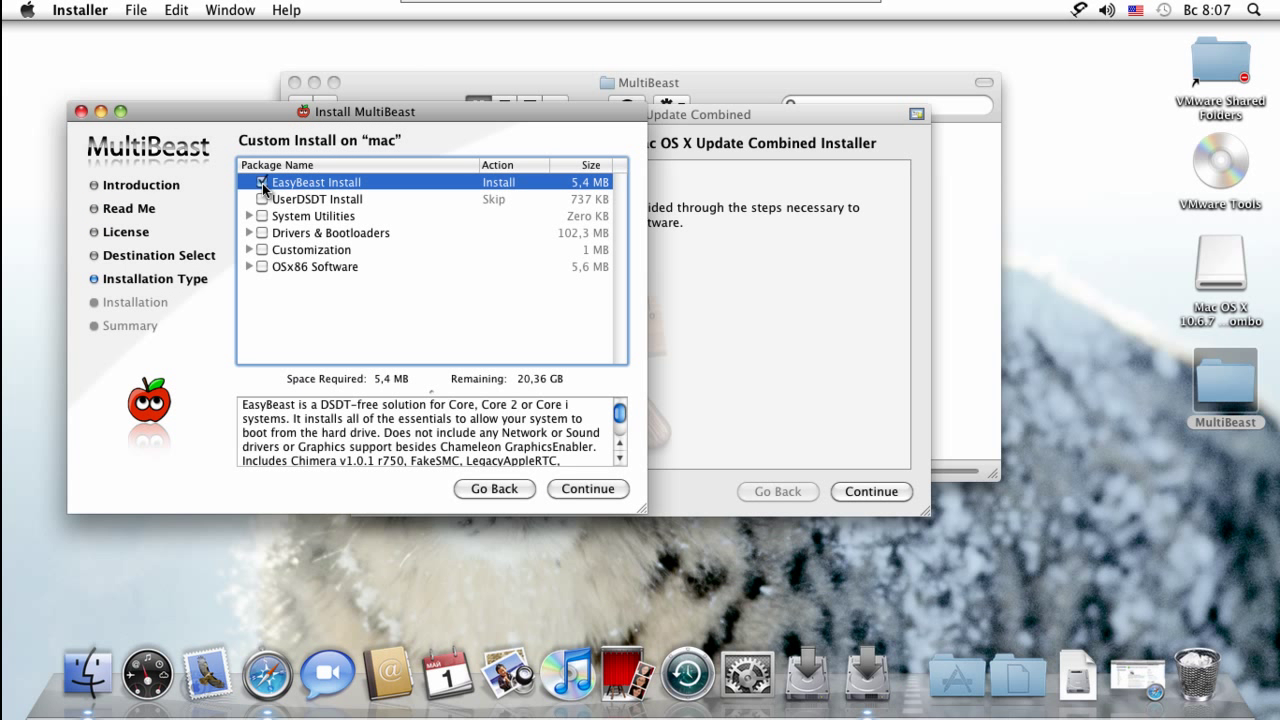
Install the selected MultiBeast package on the disk "mac", authorizing with the account password, and close the finished installer.
left_click(590, 494)
left_click(589, 490)
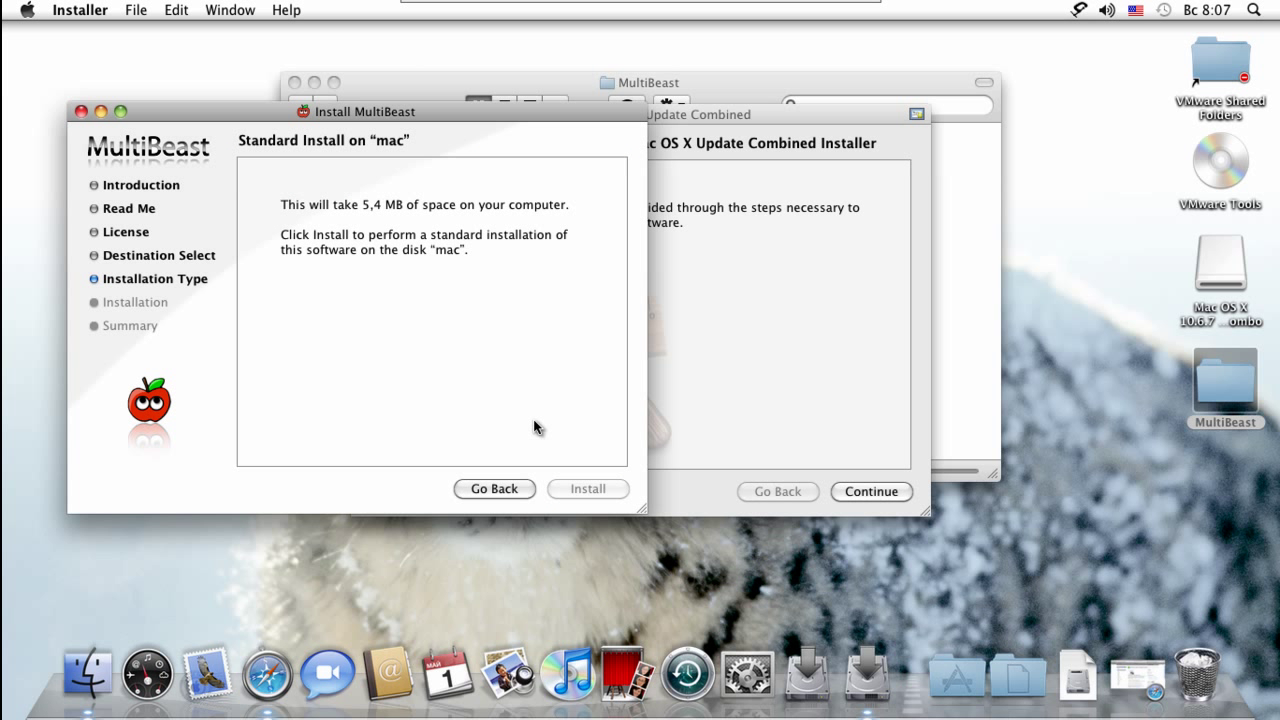
type("•••")
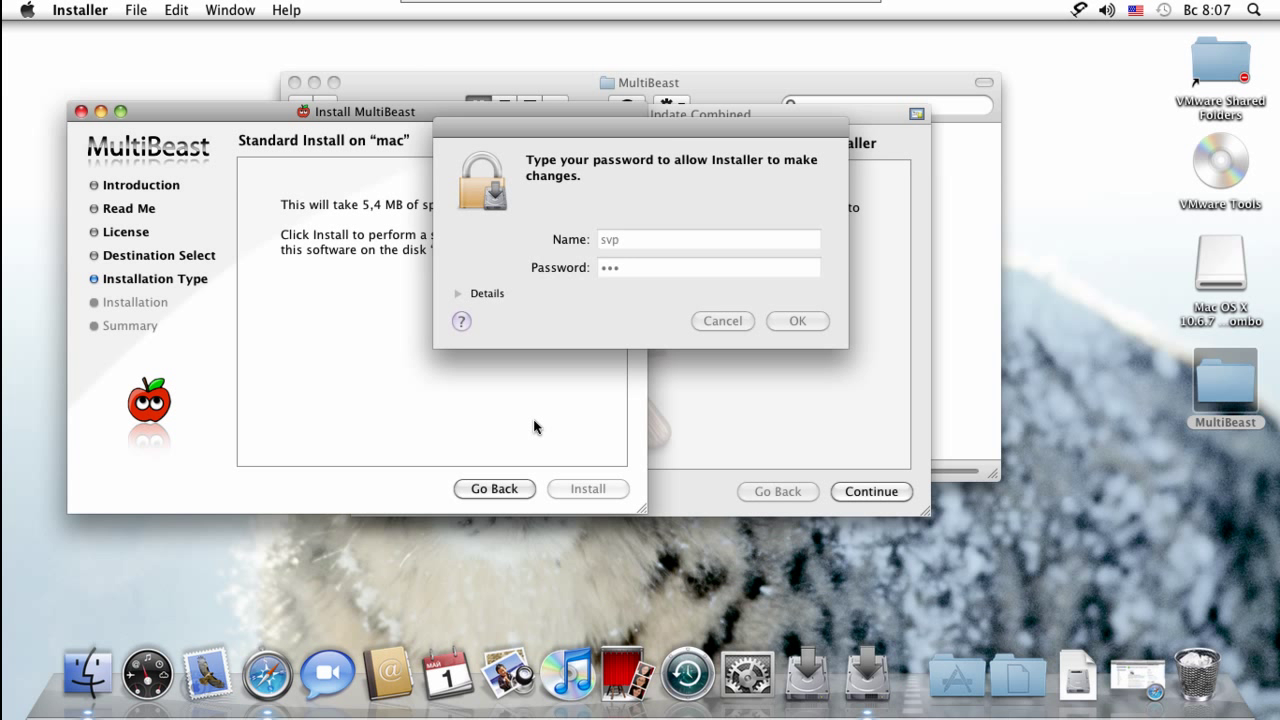
key("Return")
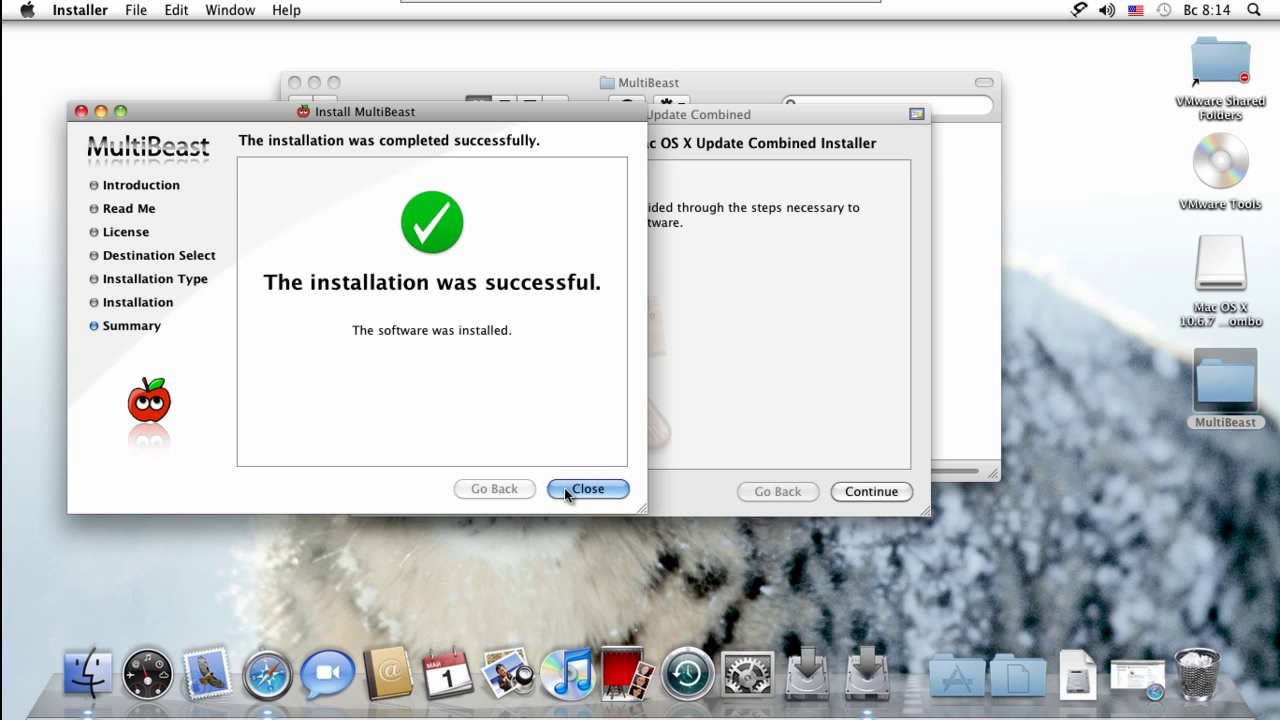
left_click(565, 490)
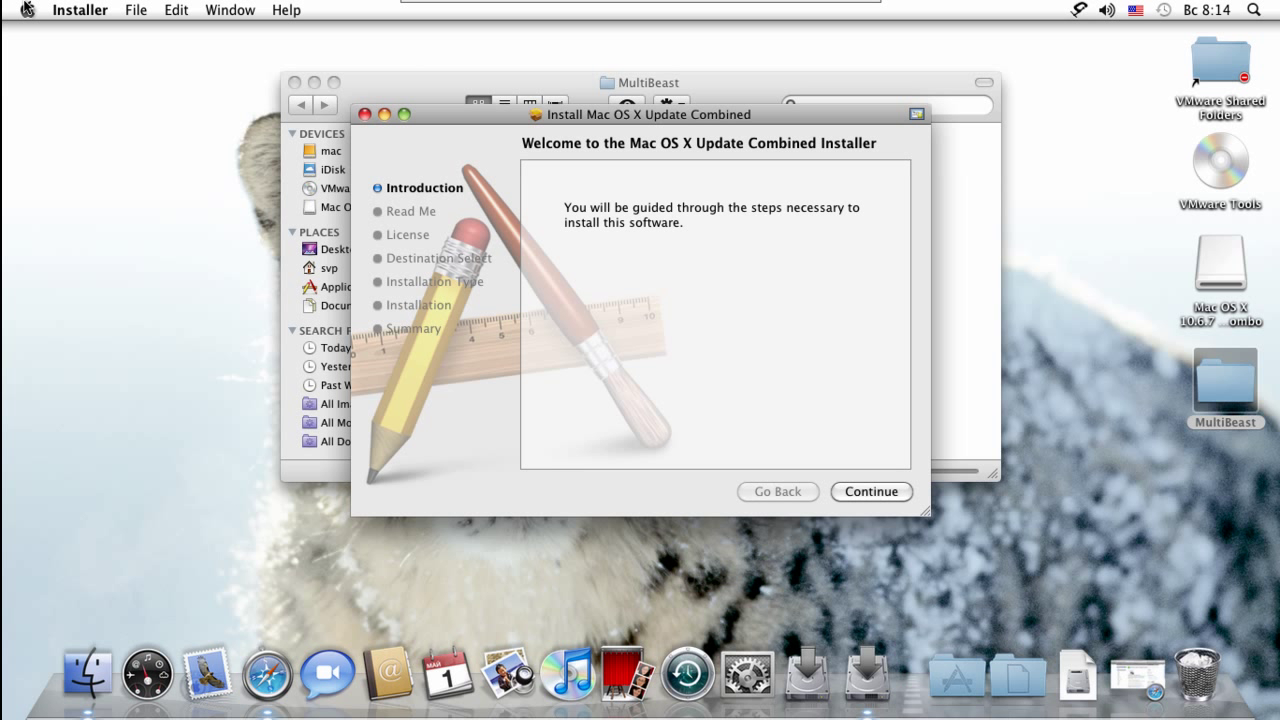
Restart the Mac OS X virtual machine, confirming the restart.
left_click(27, 9)
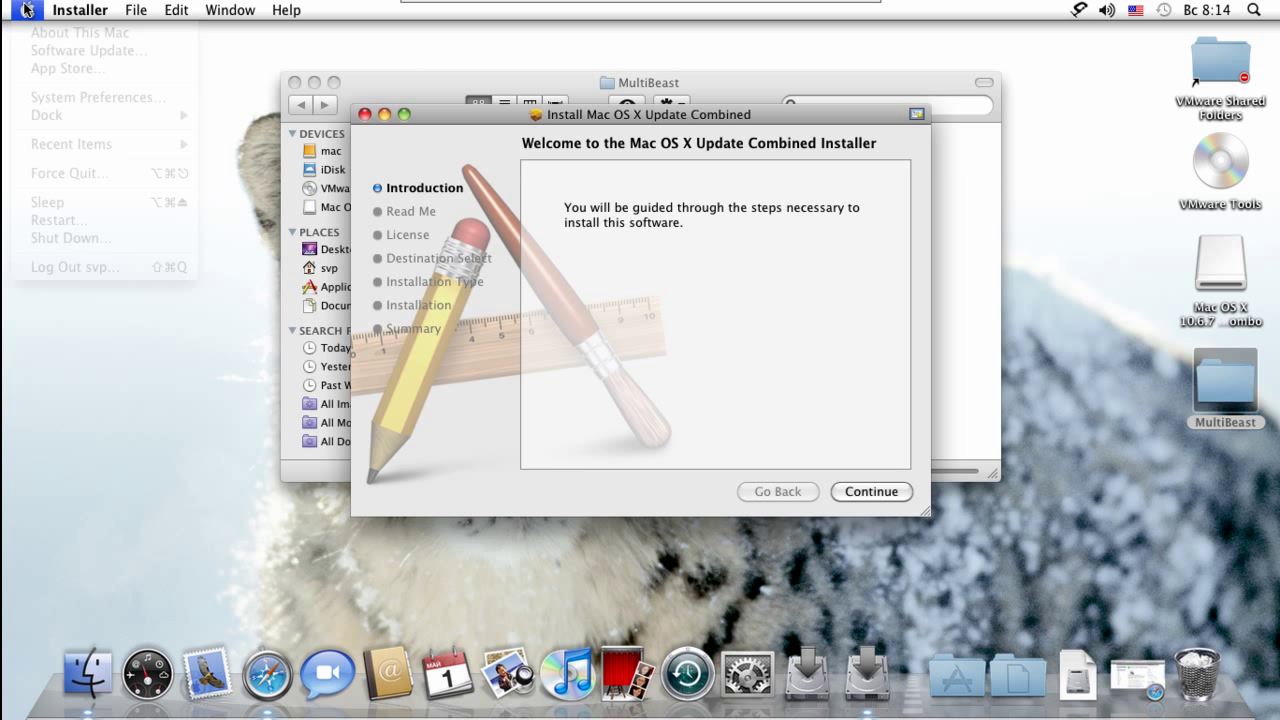
left_click(27, 9)
left_click(27, 9)
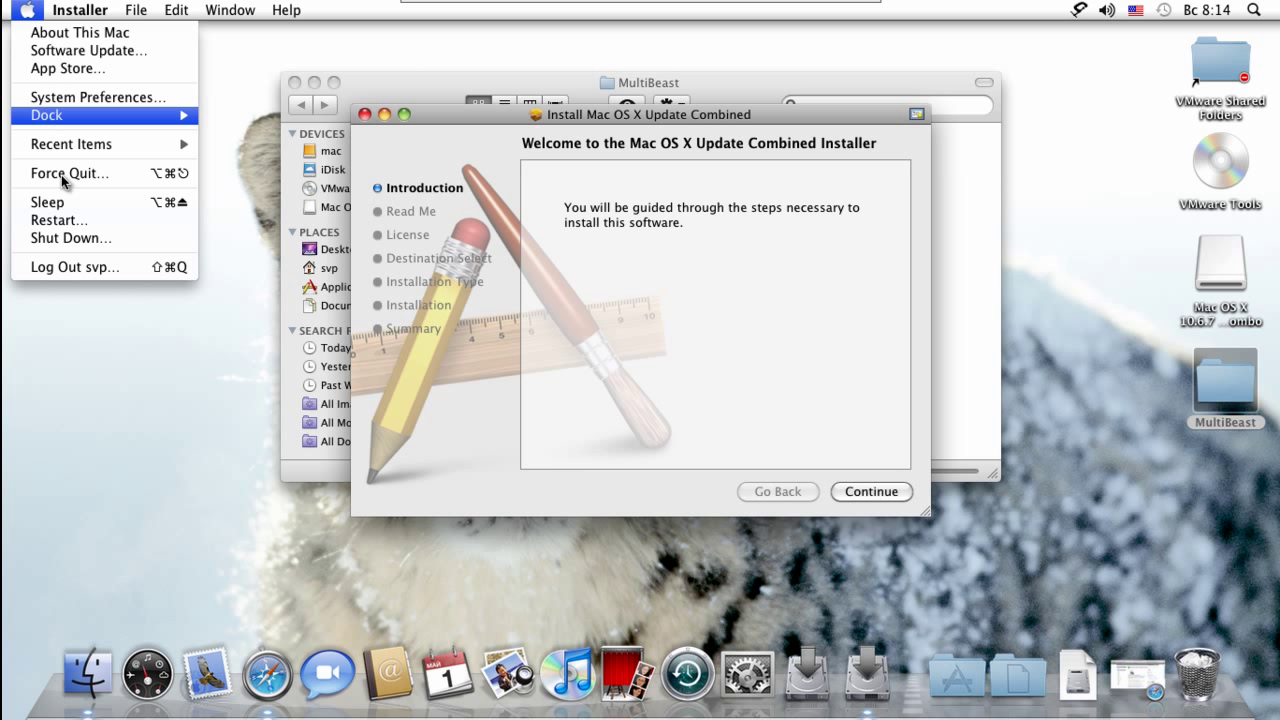
left_click(67, 220)
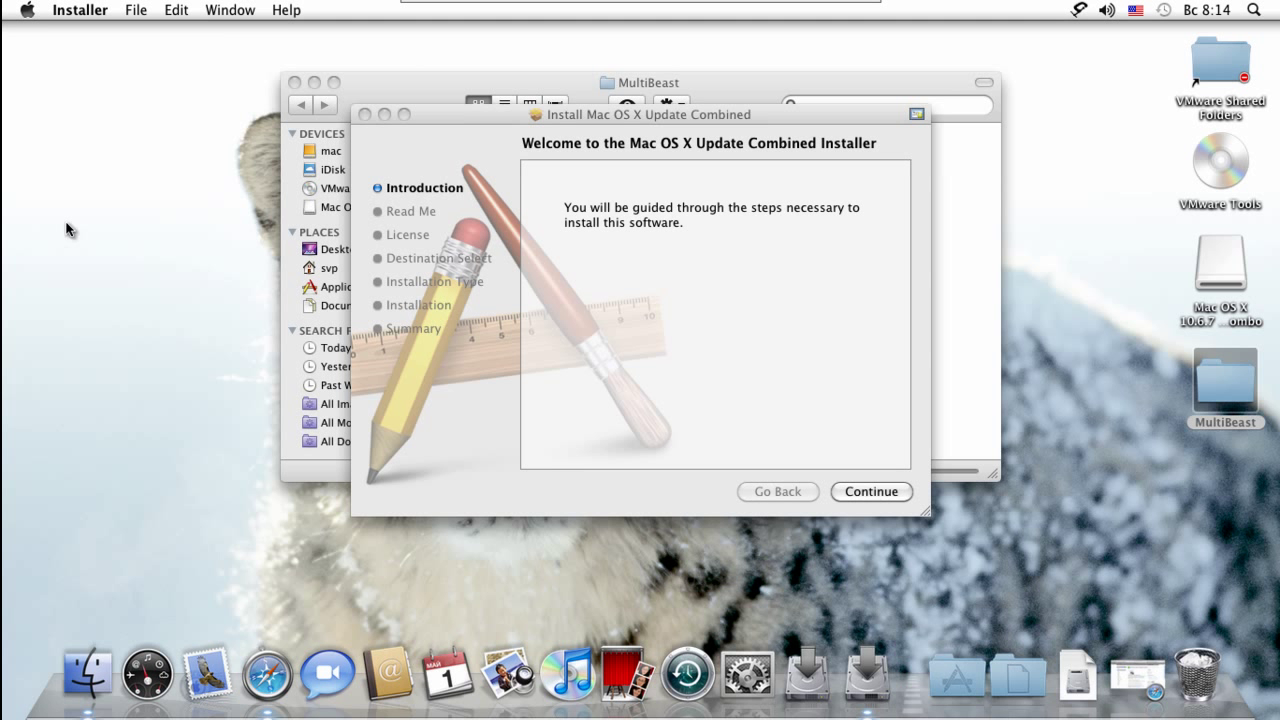
key("Return")
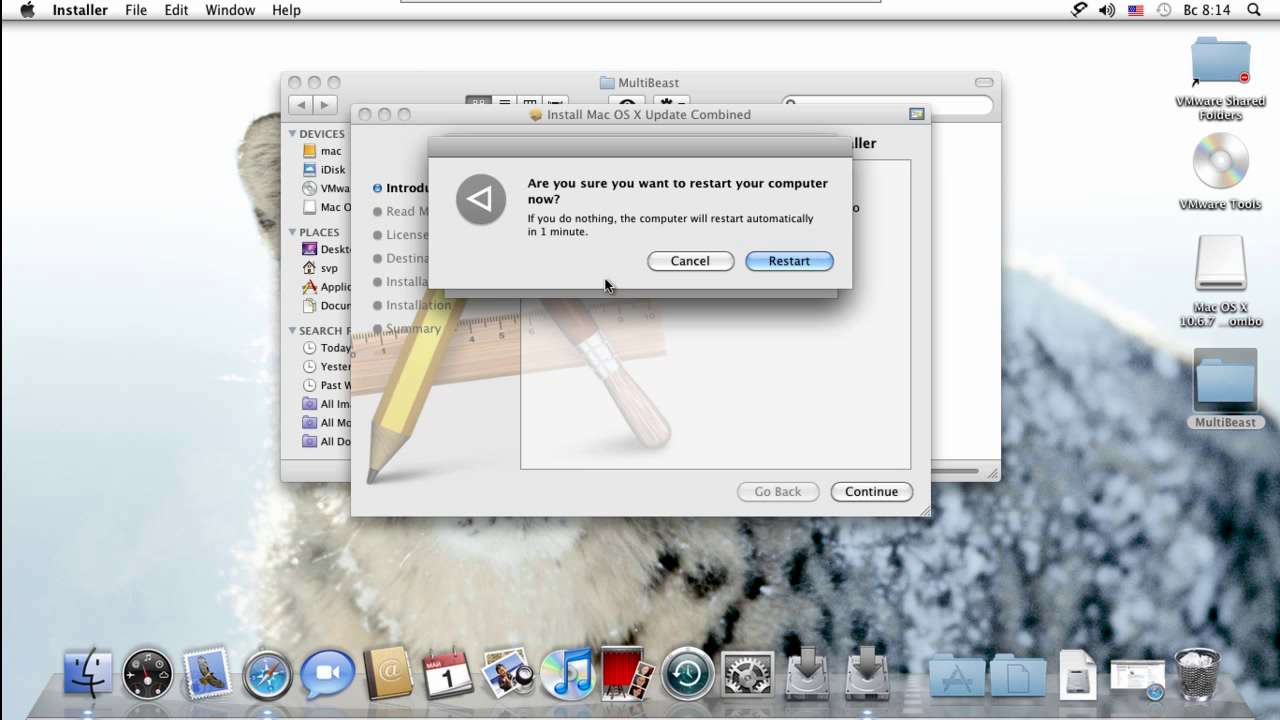
left_click(781, 267)
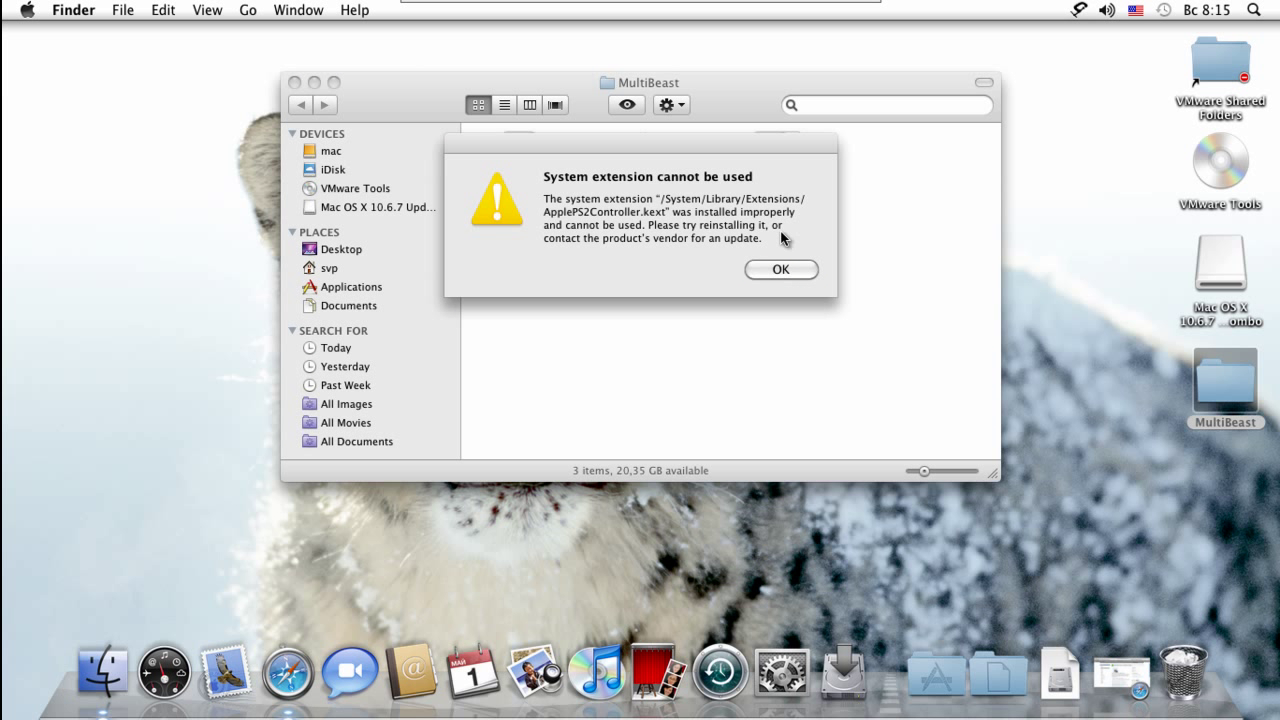
Quit Safari despite its open tabs and take the virtual machine out of full screen into the VMware Workstation window.
mouse_move(840, 5)
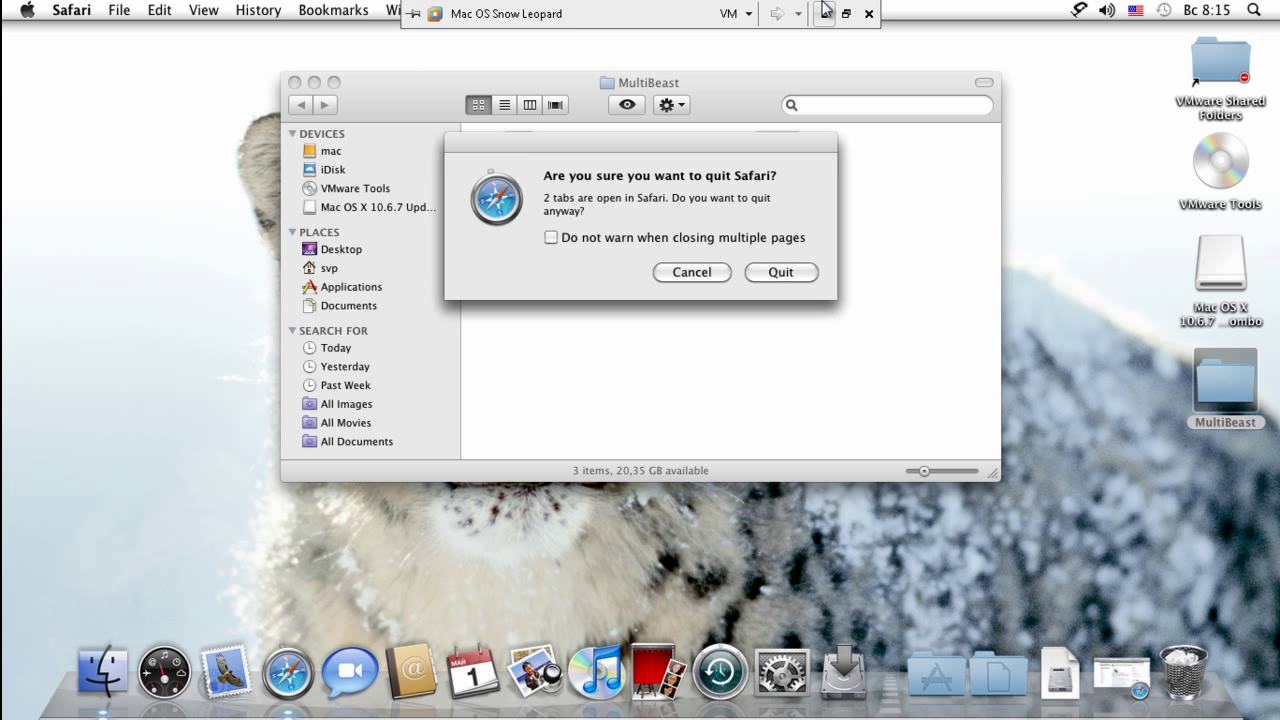
left_click(782, 277)
left_click(782, 272)
left_click(782, 276)
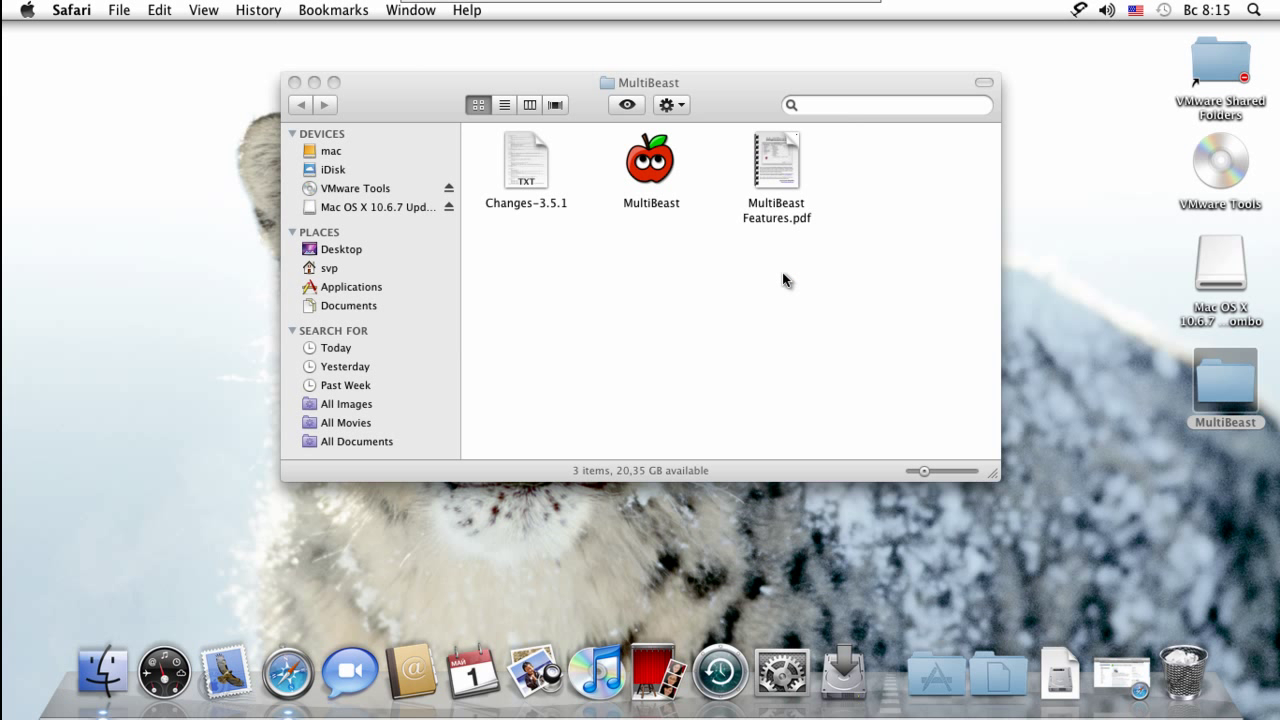
left_click(782, 272)
mouse_move(840, 8)
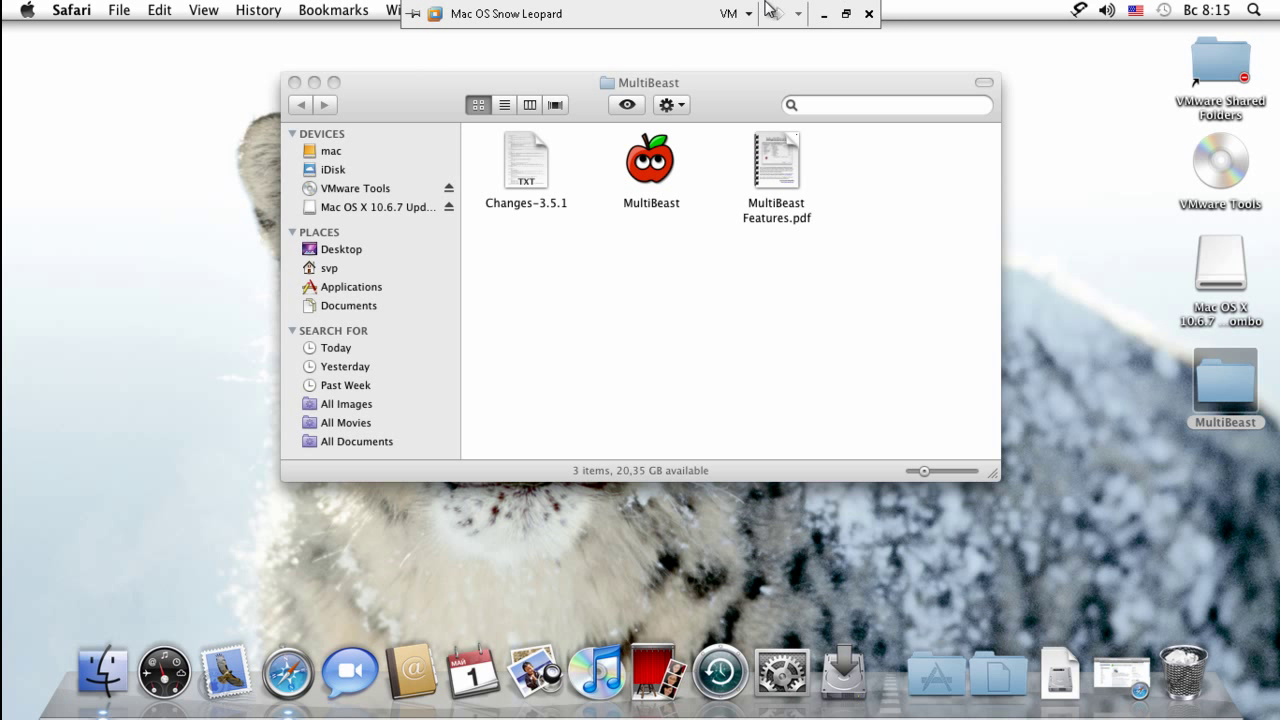
left_click(845, 14)
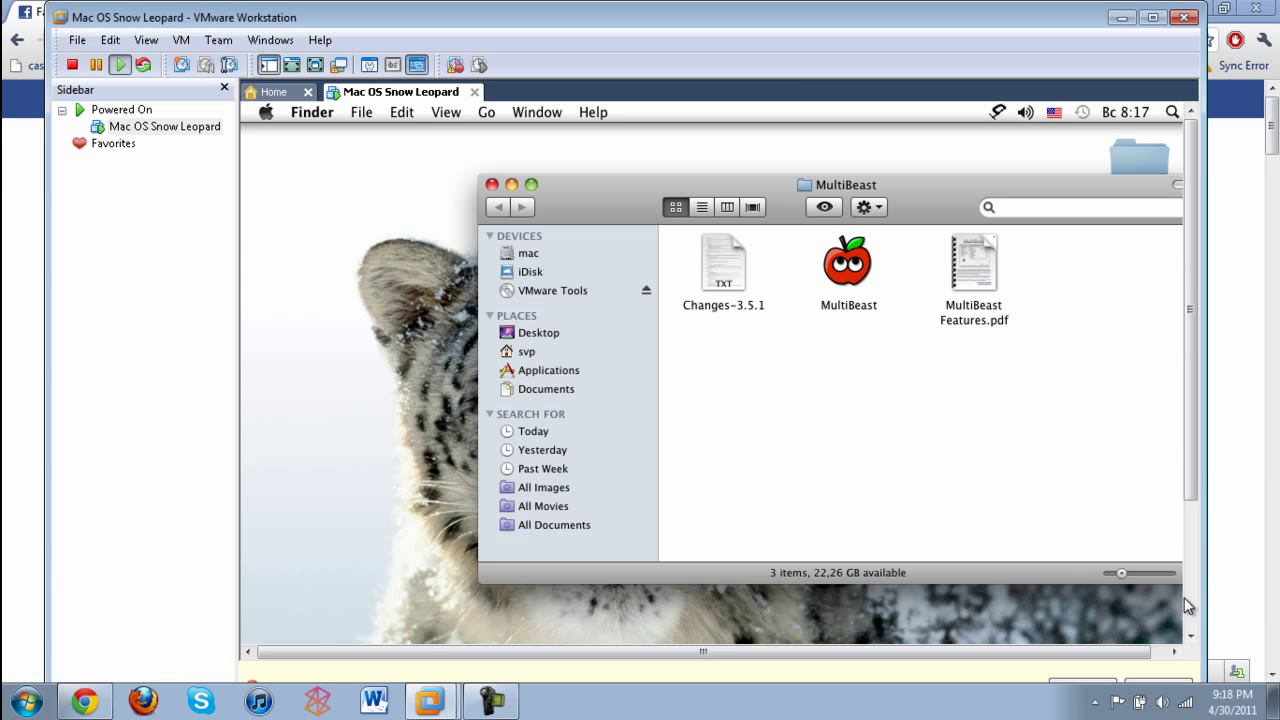
Switch the Mac OS Snow Leopard virtual machine back to full screen.
left_click(146, 40)
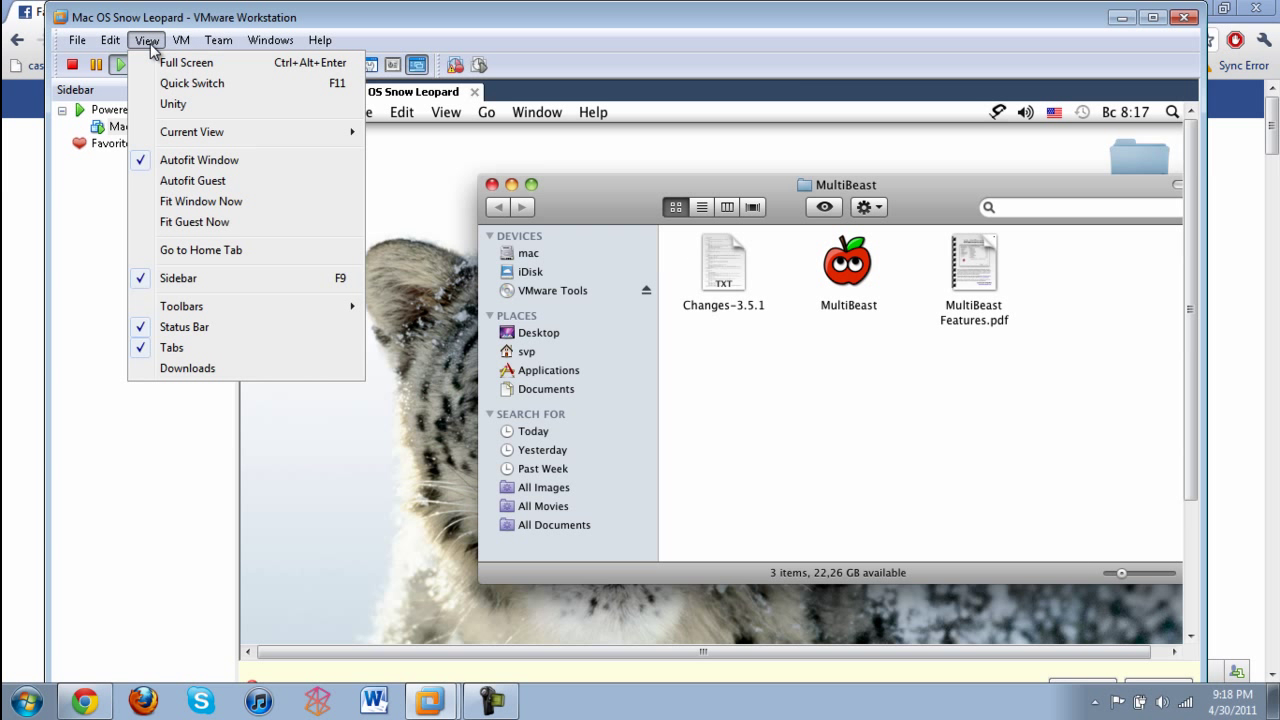
left_click(180, 57)
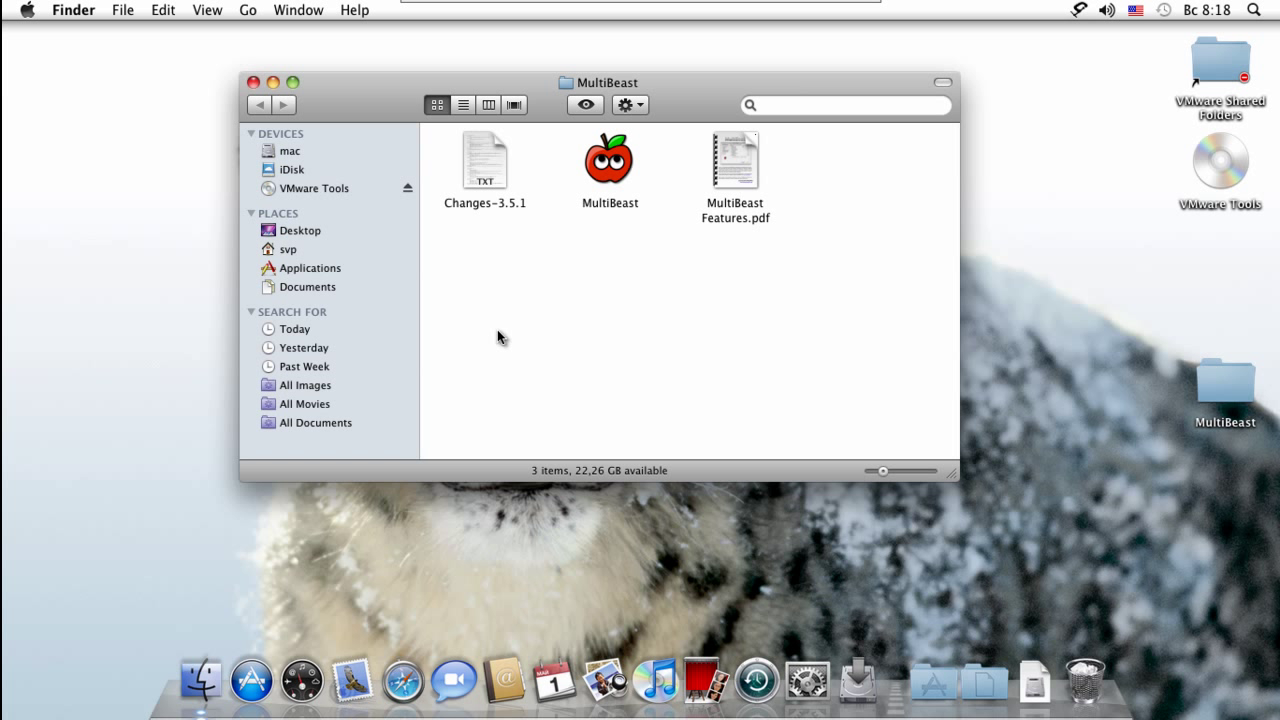
left_click(1236, 392)
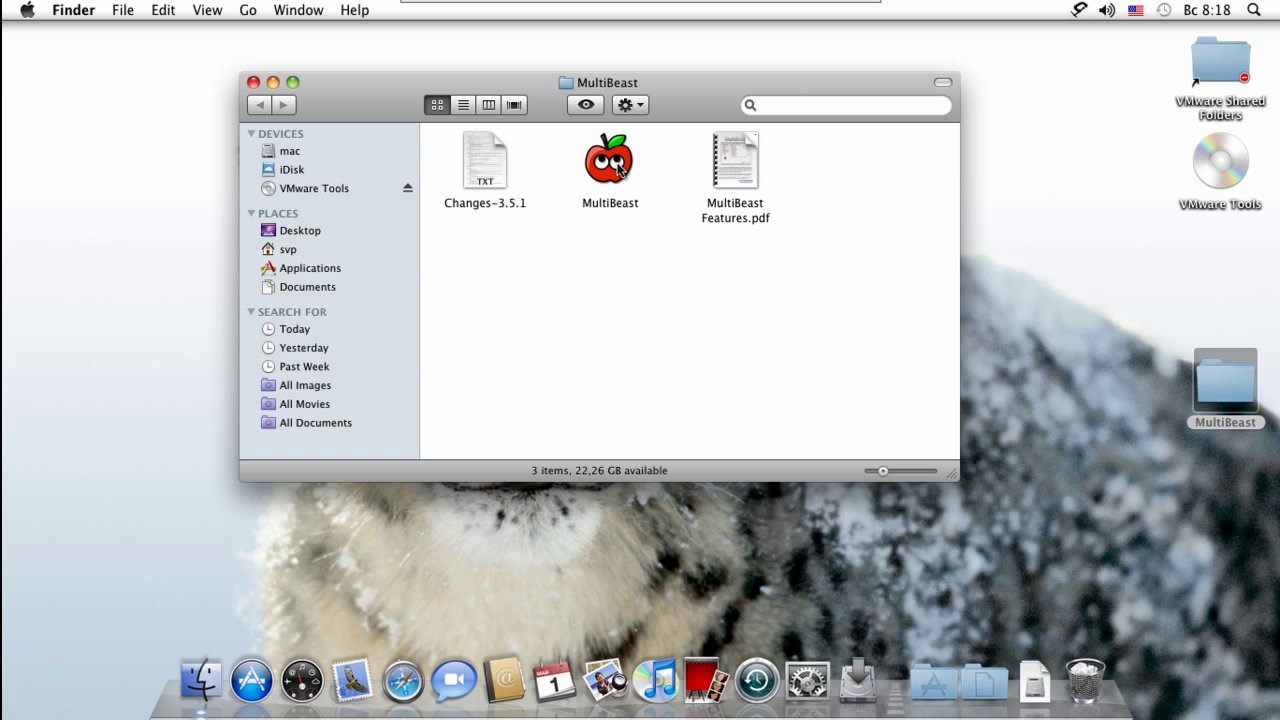
left_click(1069, 485)
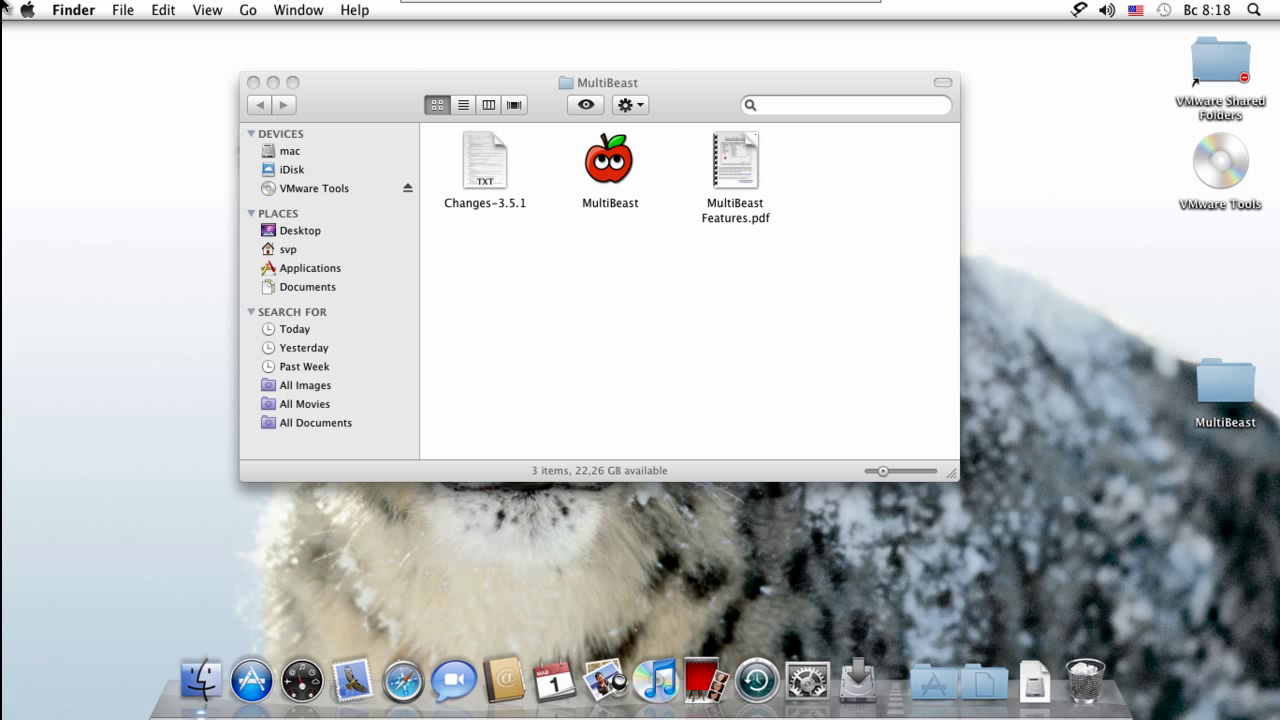
Check the installed Mac OS X version in About This Mac and close the information window.
left_click(16, 10)
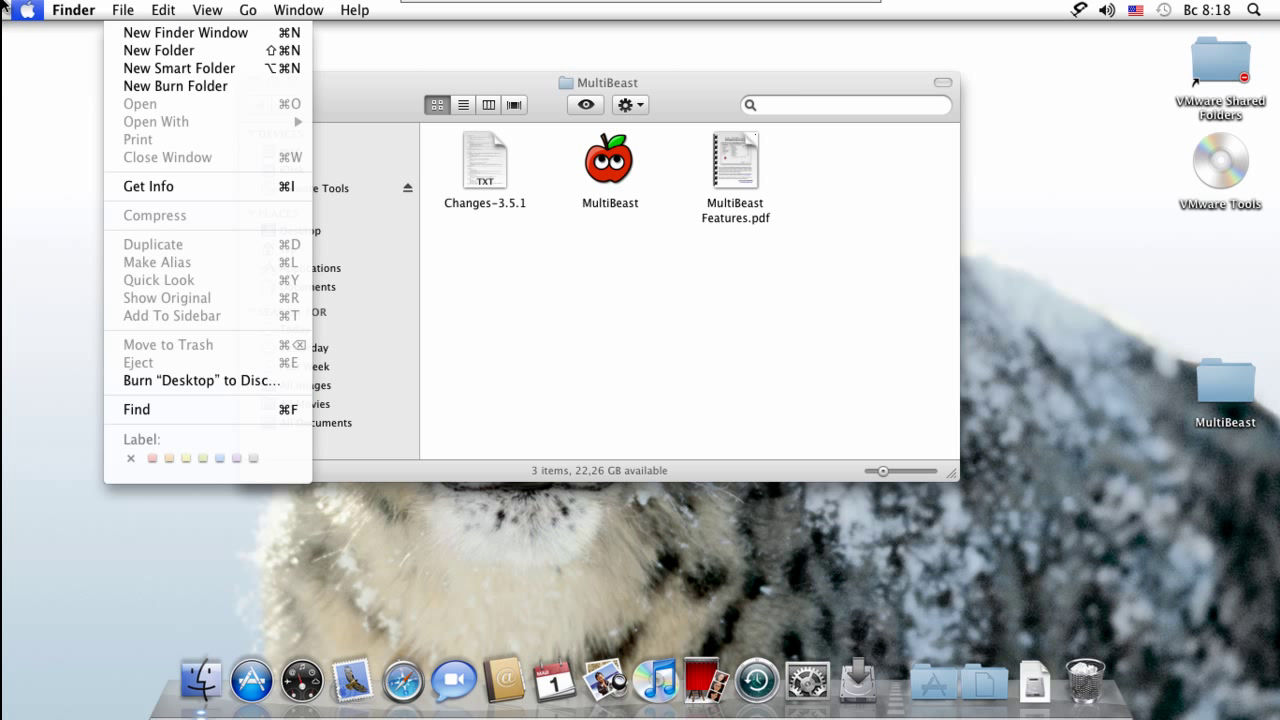
left_click(30, 32)
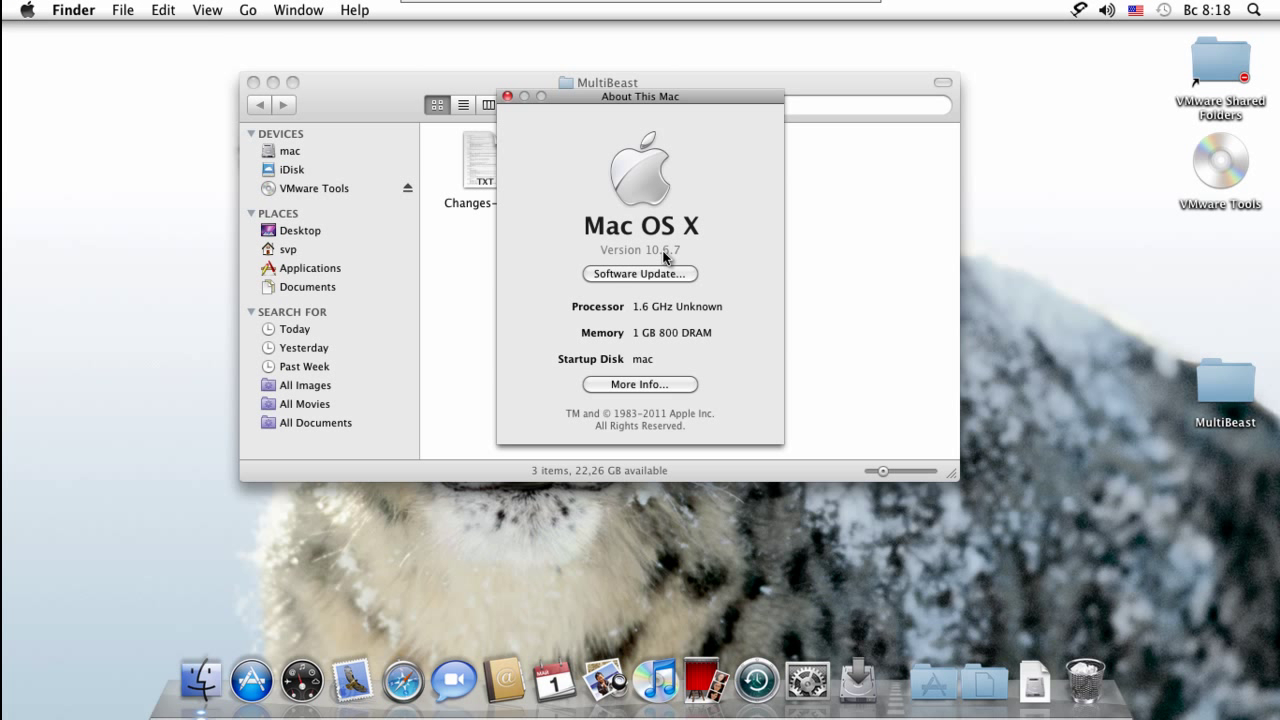
left_click(508, 96)
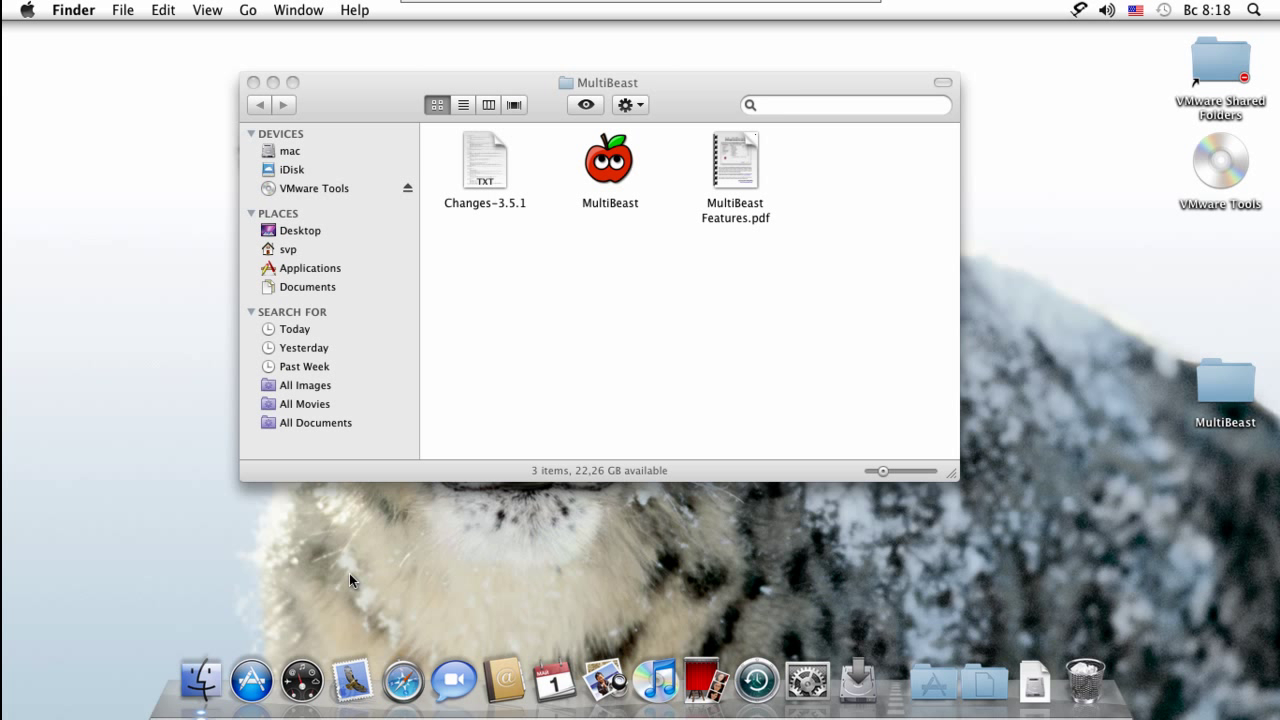
Open the App Store and browse the Featured page down to the Staff Favorites and Top Grossing sections.
left_click(247, 675)
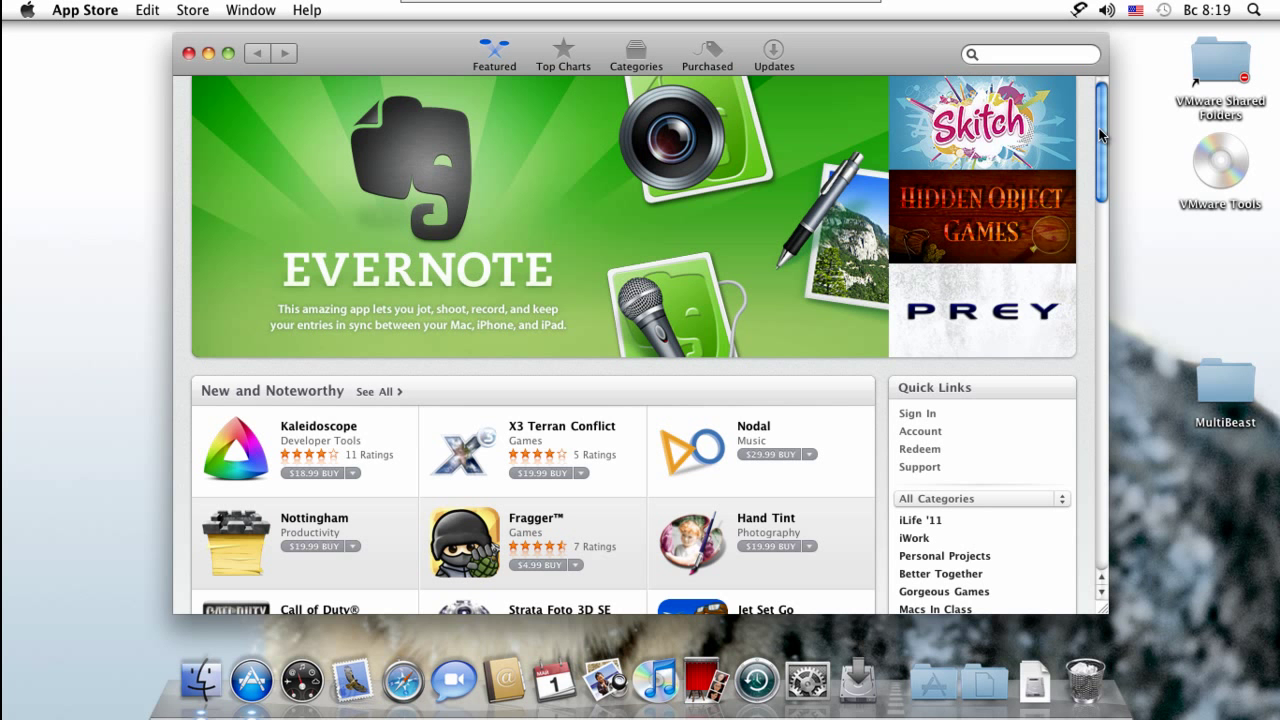
scroll(1101, 150, "down", 3)
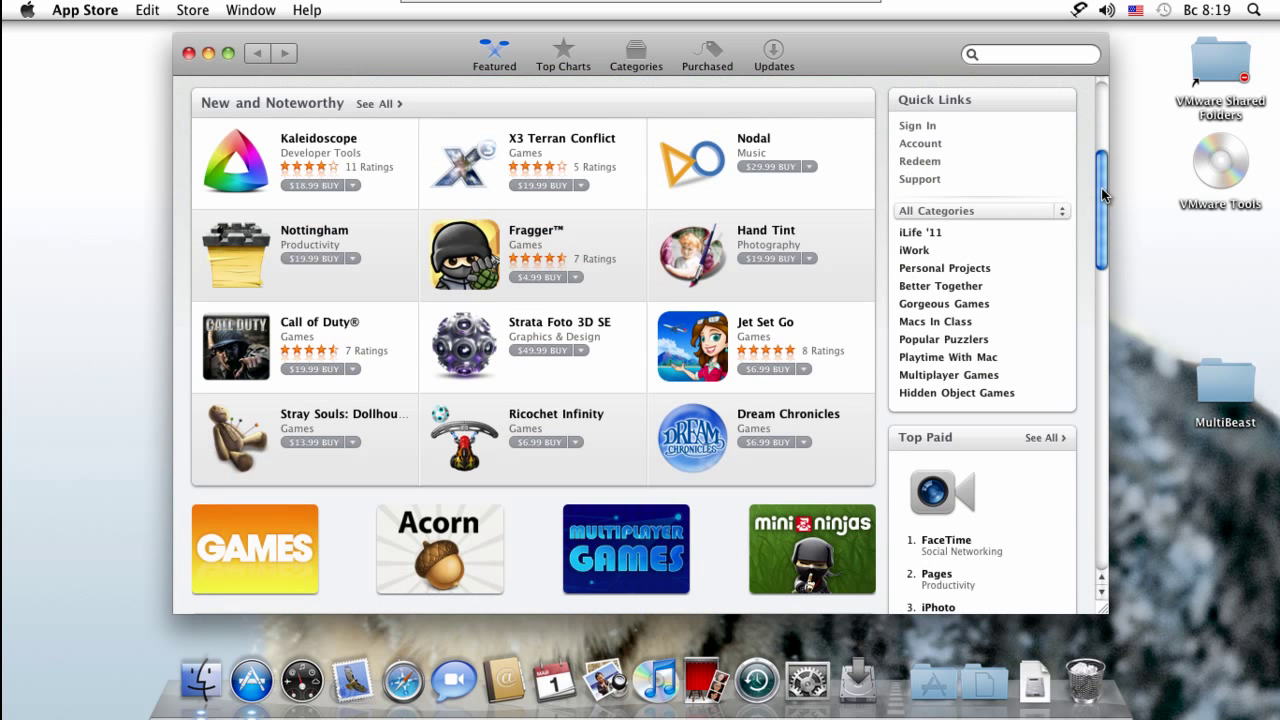
scroll(1101, 250, "down", 8)
scroll(1101, 296, "down", 9)
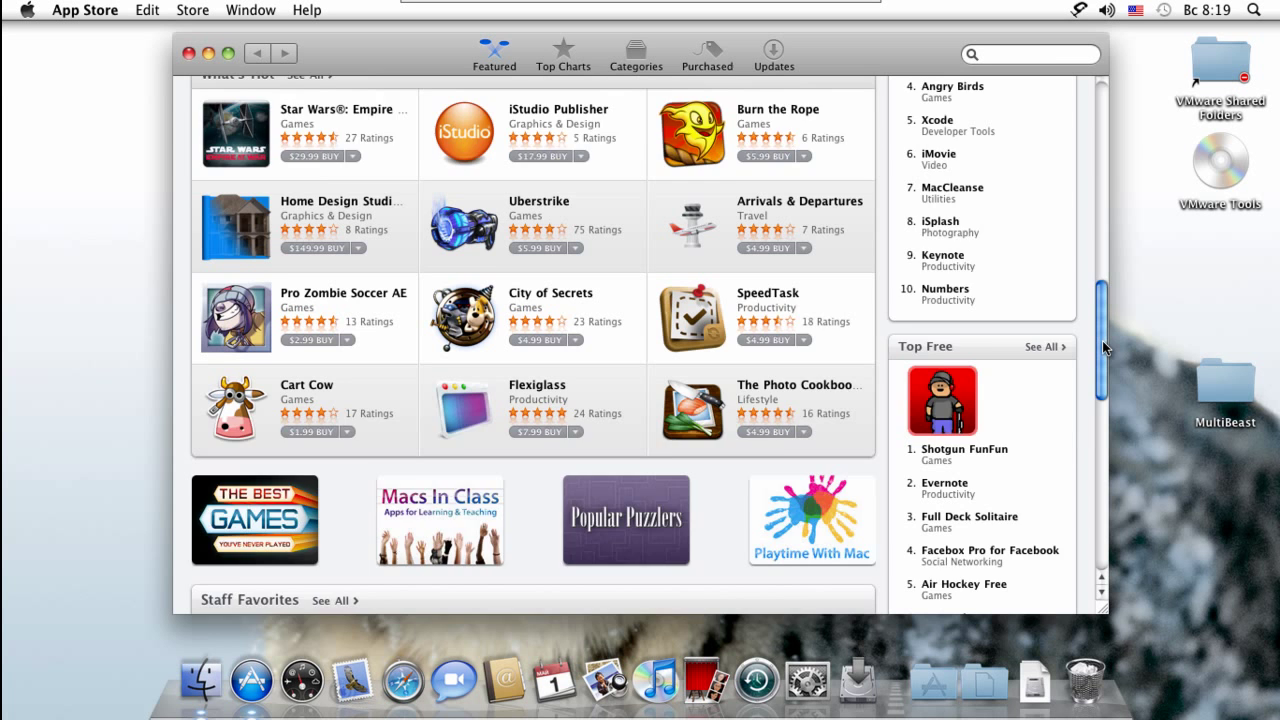
left_click_drag(1102, 342, 1102, 448)
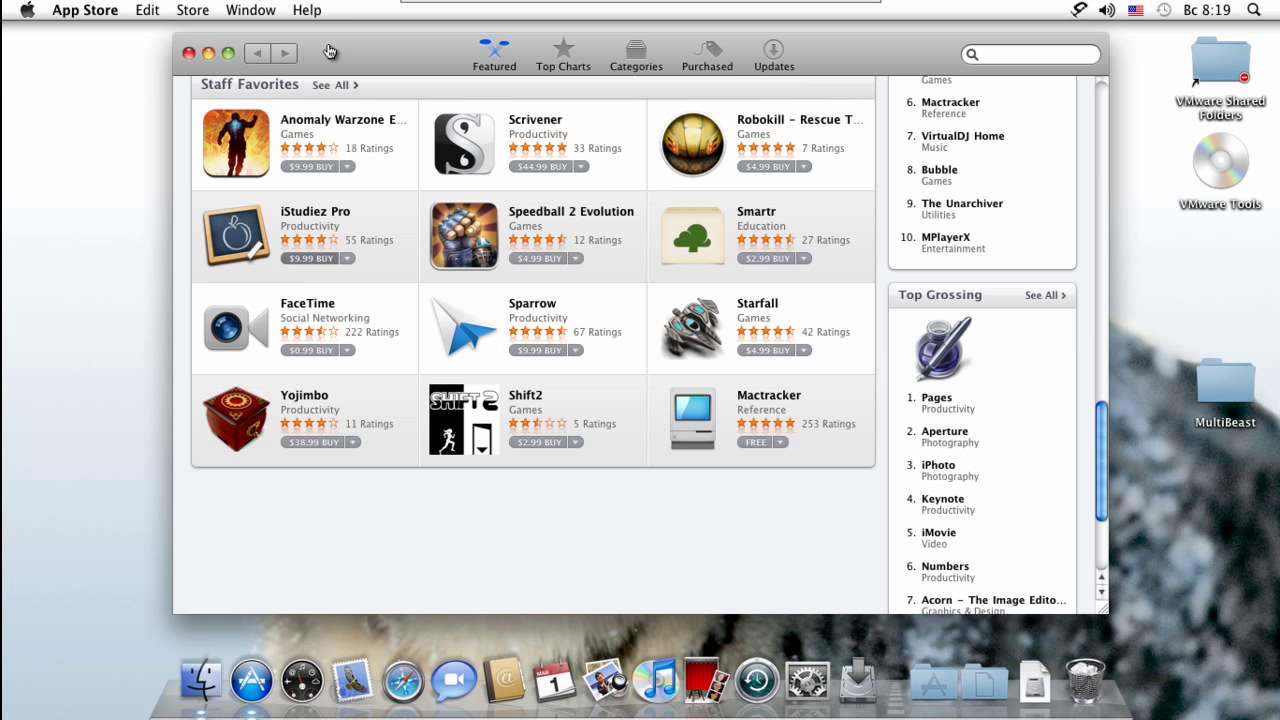
left_click_drag(332, 46, 327, 49)
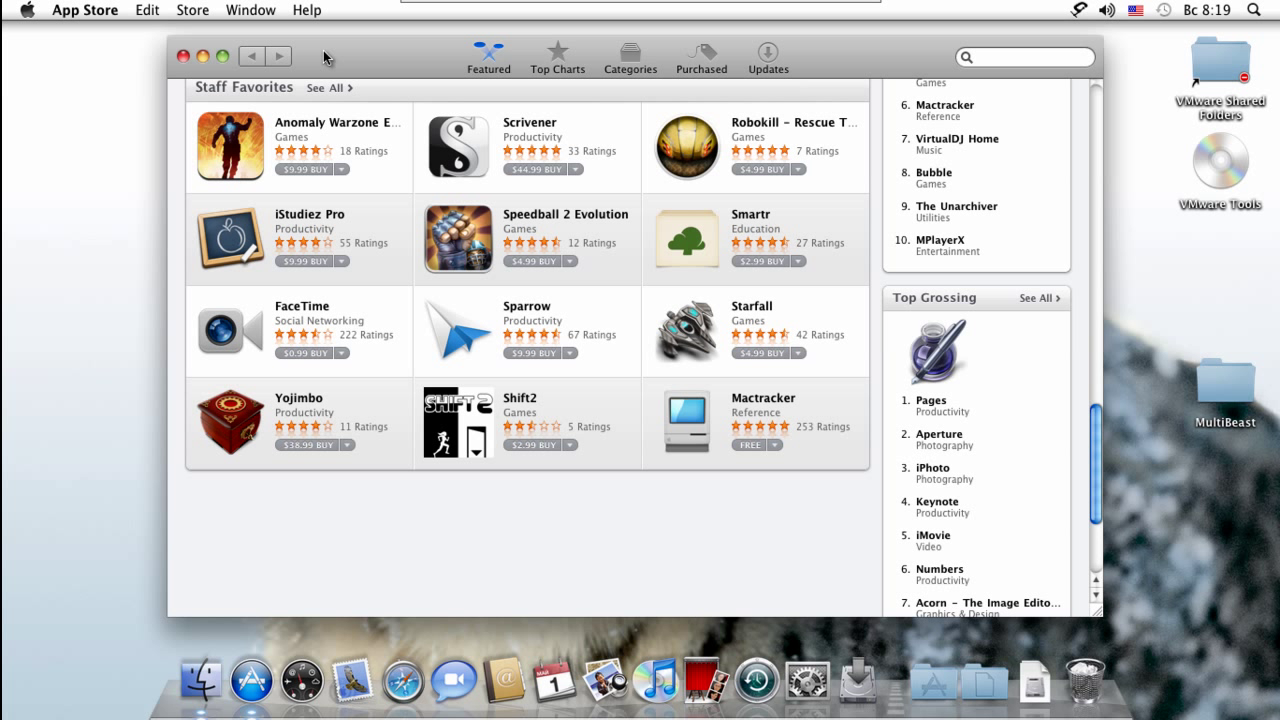
left_click(27, 10)
left_click(27, 10)
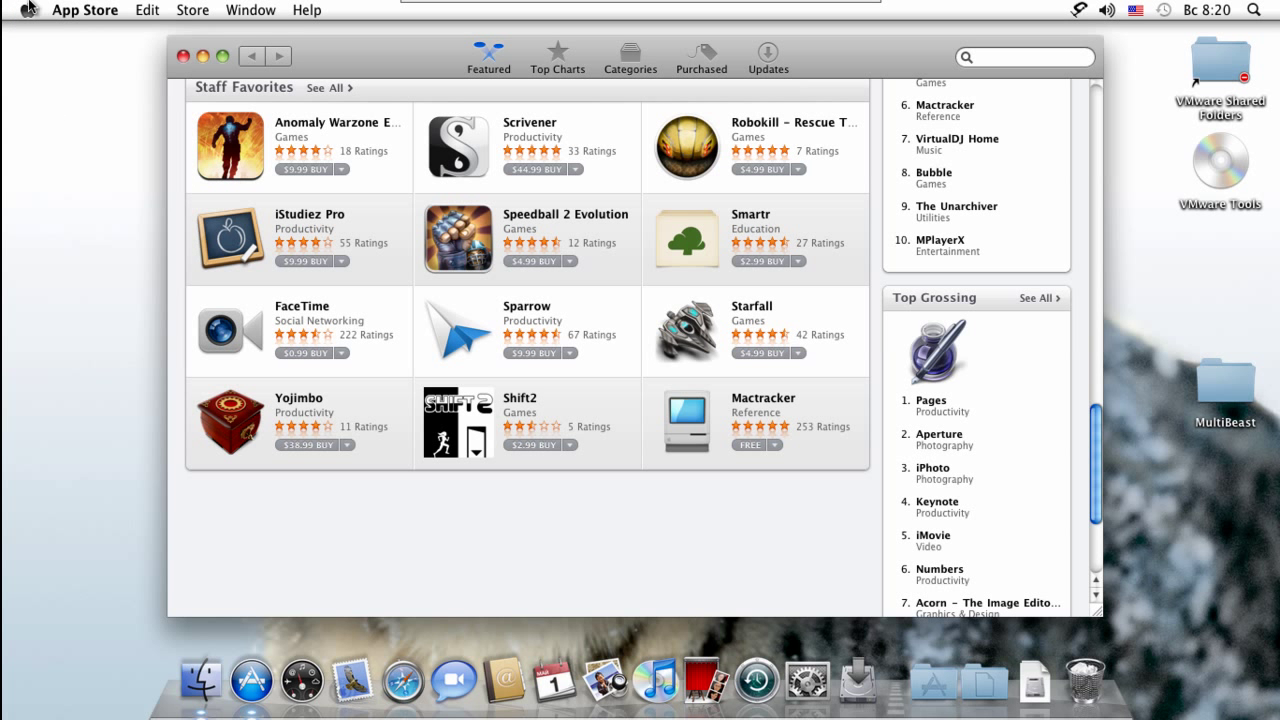